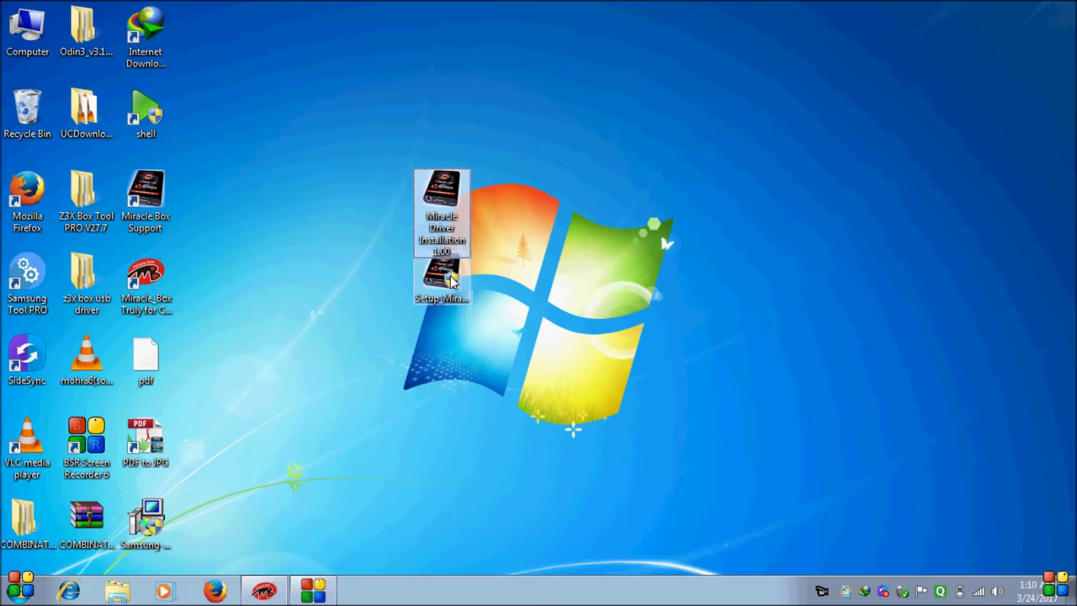
- Run the Setup_Miracle_Box_v2.45 installer, accept its license agreement and start the installation
left_click(450, 280)
right_click(450, 280)
left_click(503, 238)
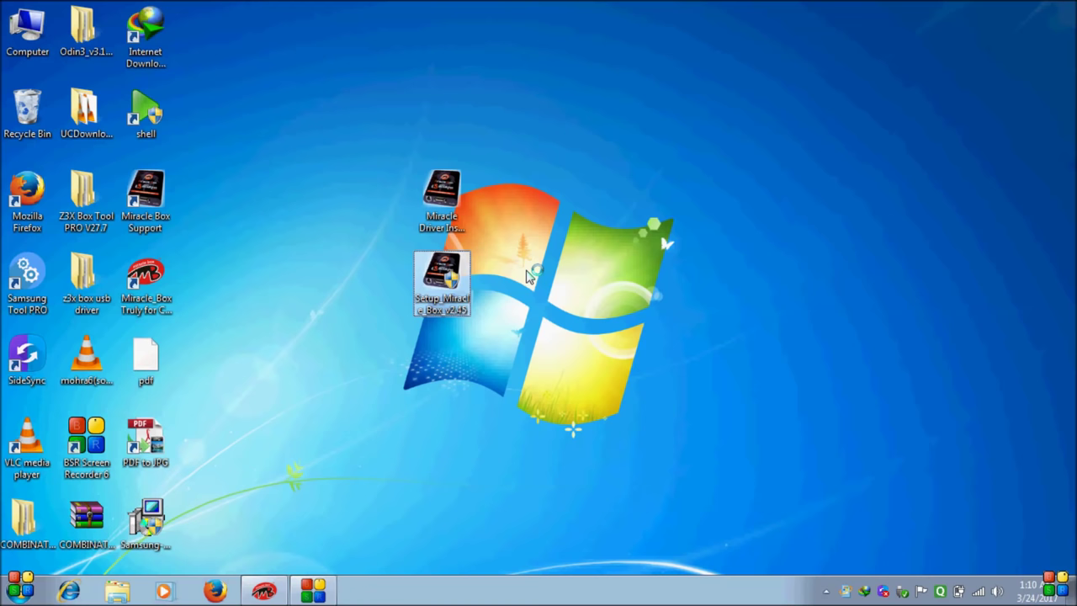
left_click(630, 339)
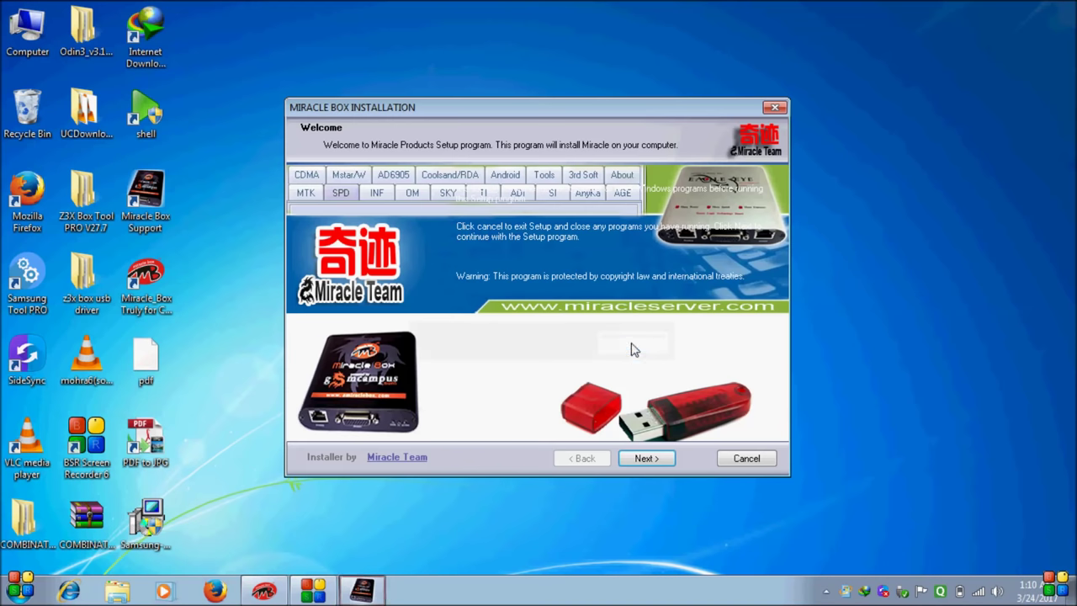
left_click(645, 458)
left_click(455, 433)
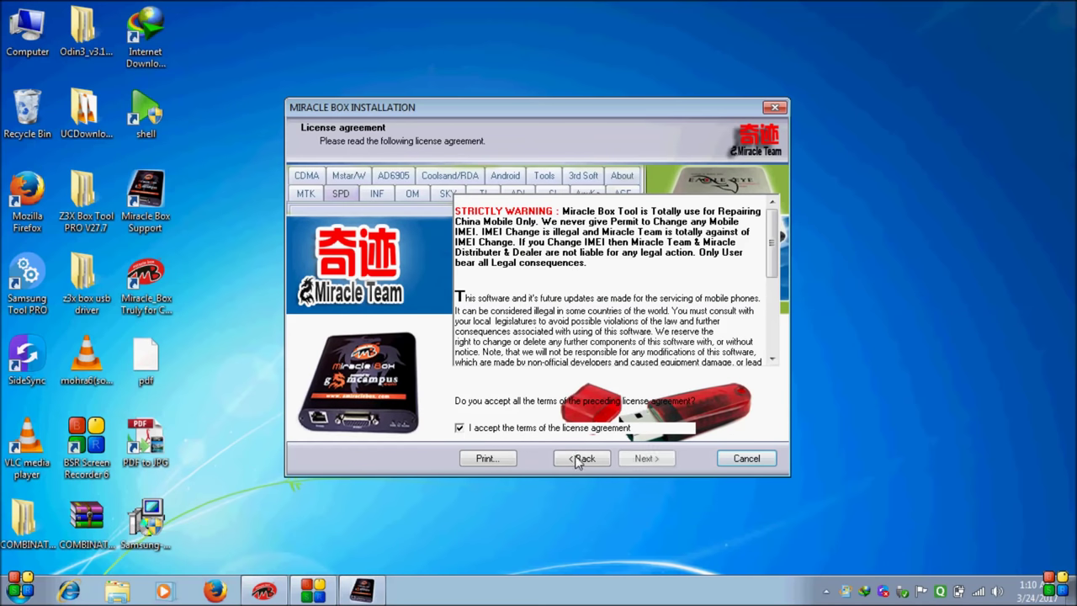
left_click(654, 460)
left_click(659, 463)
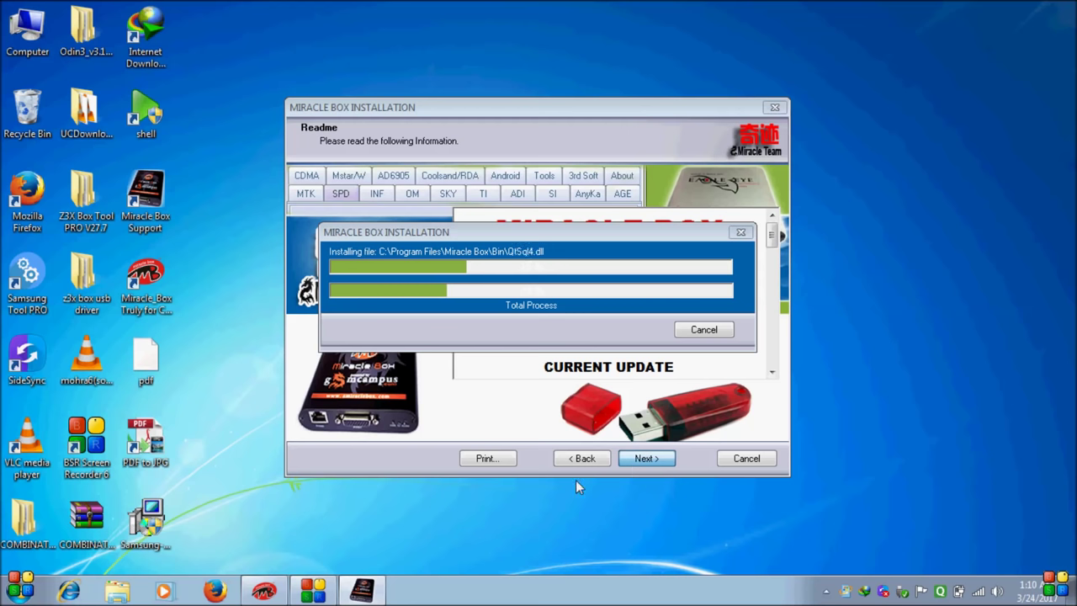
right_click(865, 292)
left_click(889, 337)
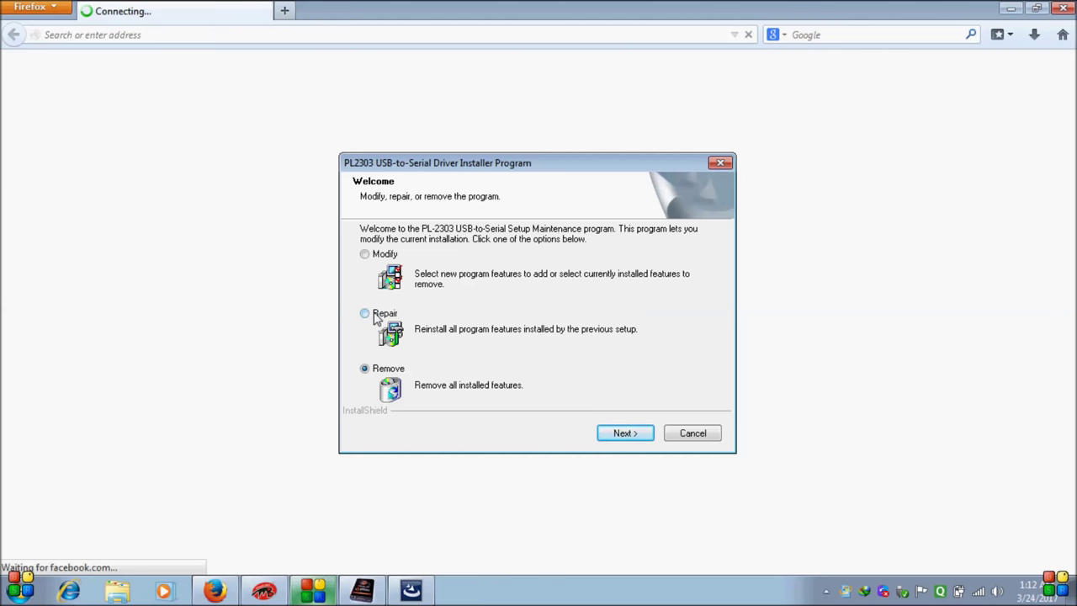
- Repair the PL2303 USB-to-Serial driver with the computer restart postponed, and close the Miracle Team Facebook page
left_click(376, 317)
left_click(633, 436)
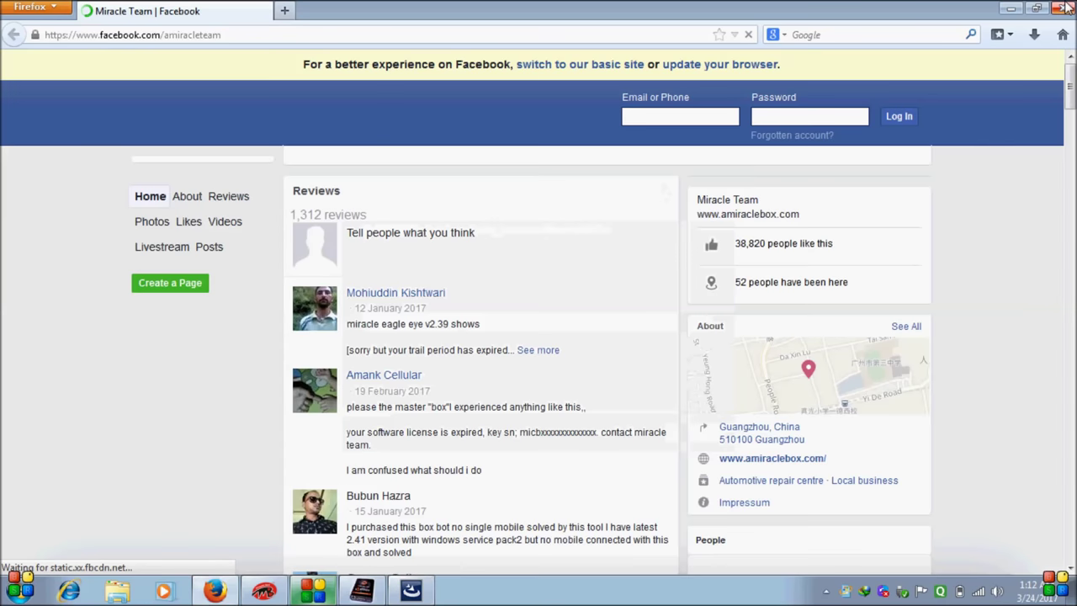
left_click(1066, 10)
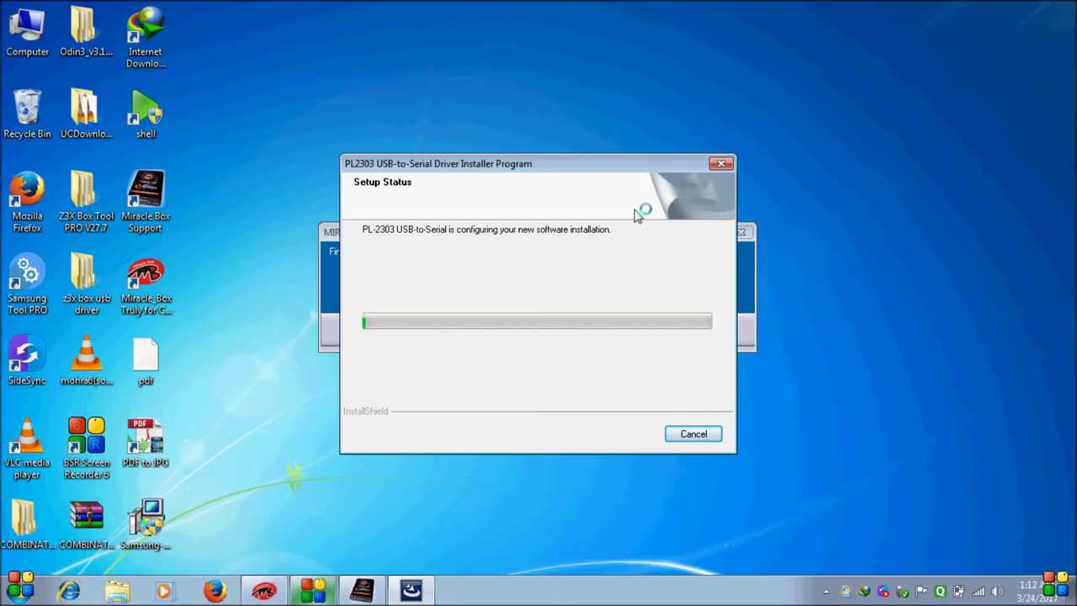
left_click_drag(632, 165, 656, 181)
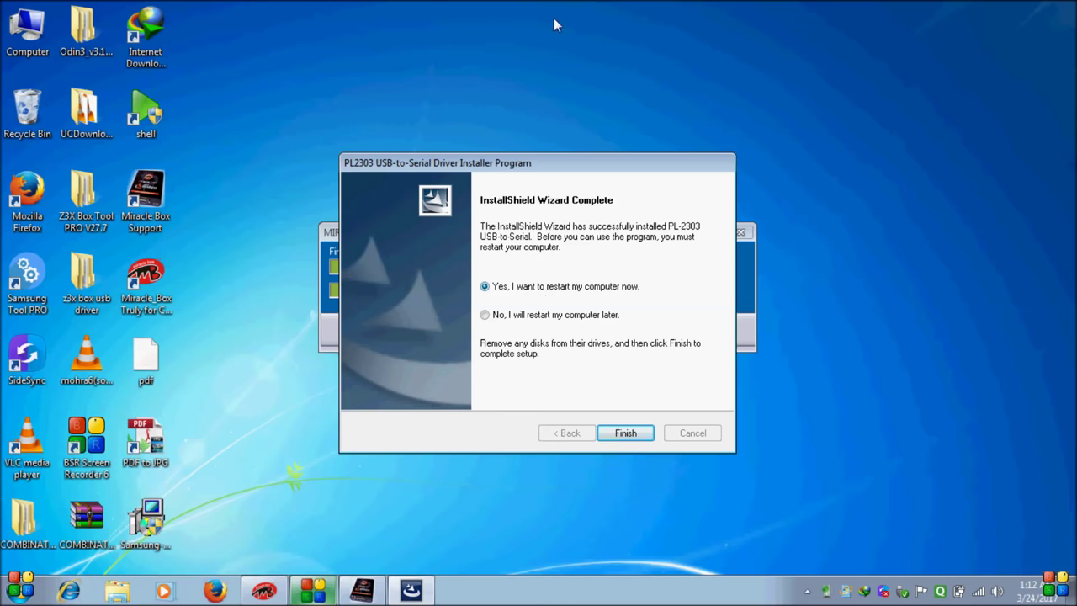
left_click(495, 317)
left_click(643, 434)
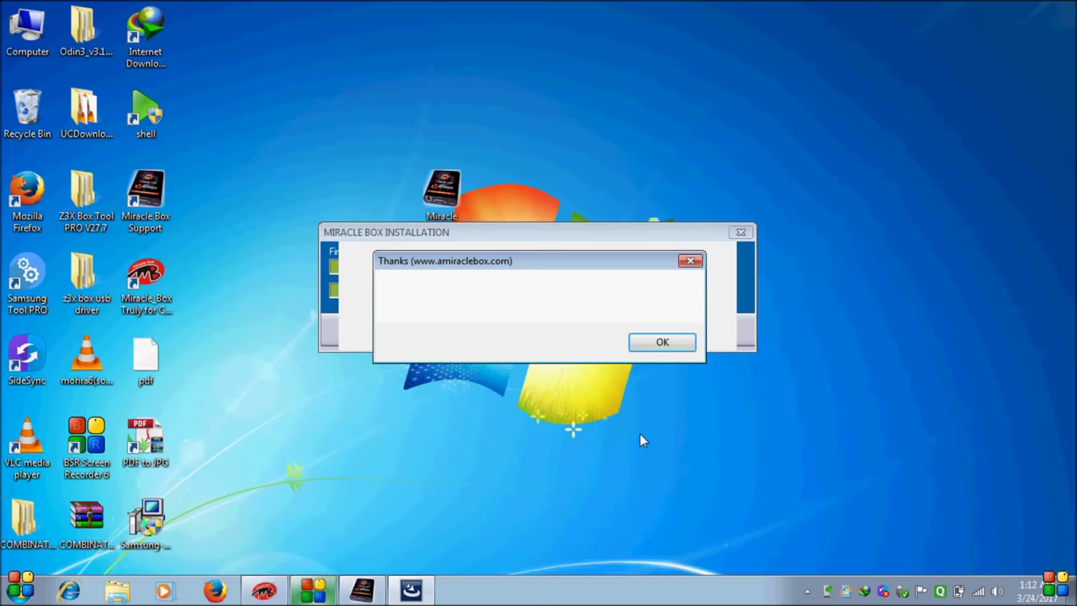
- Dismiss the thanks message and browser window, and finish the Miracle Box installation without opening the readme file
left_click(661, 340)
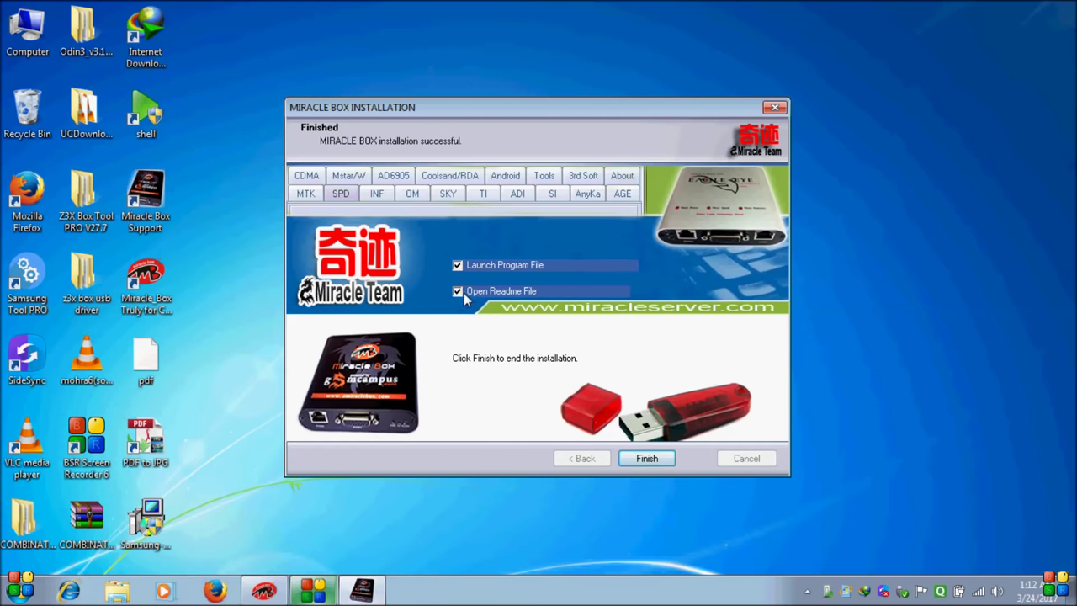
key("Return")
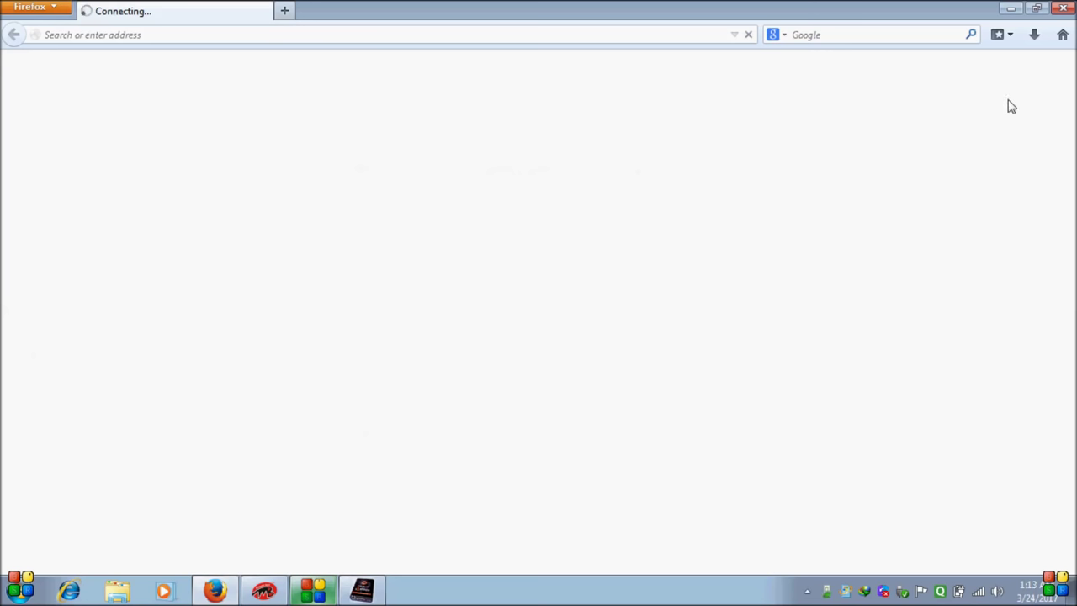
left_click(1065, 7)
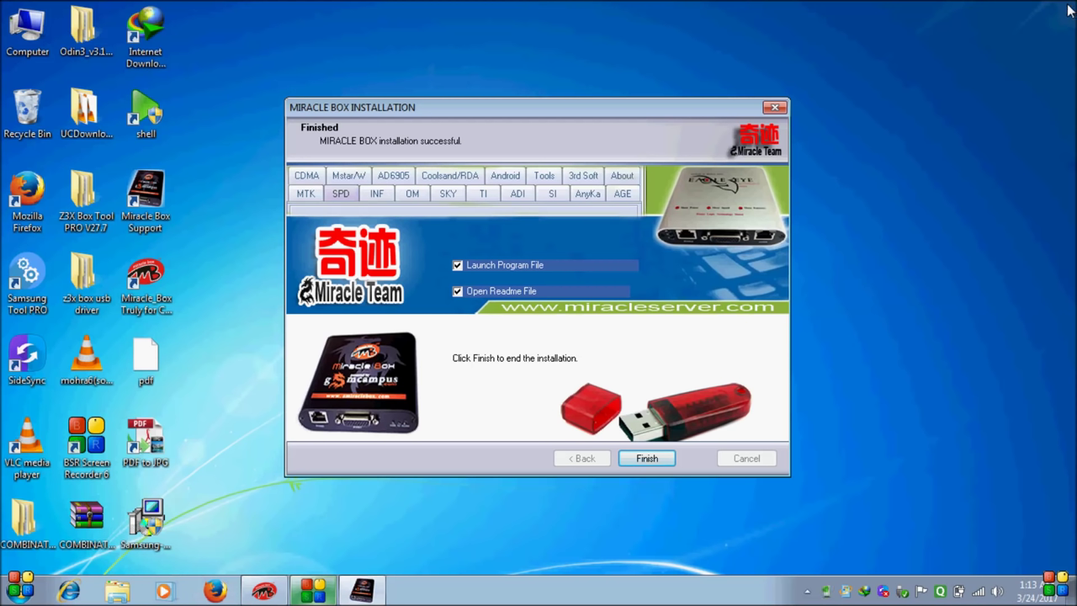
left_click(459, 291)
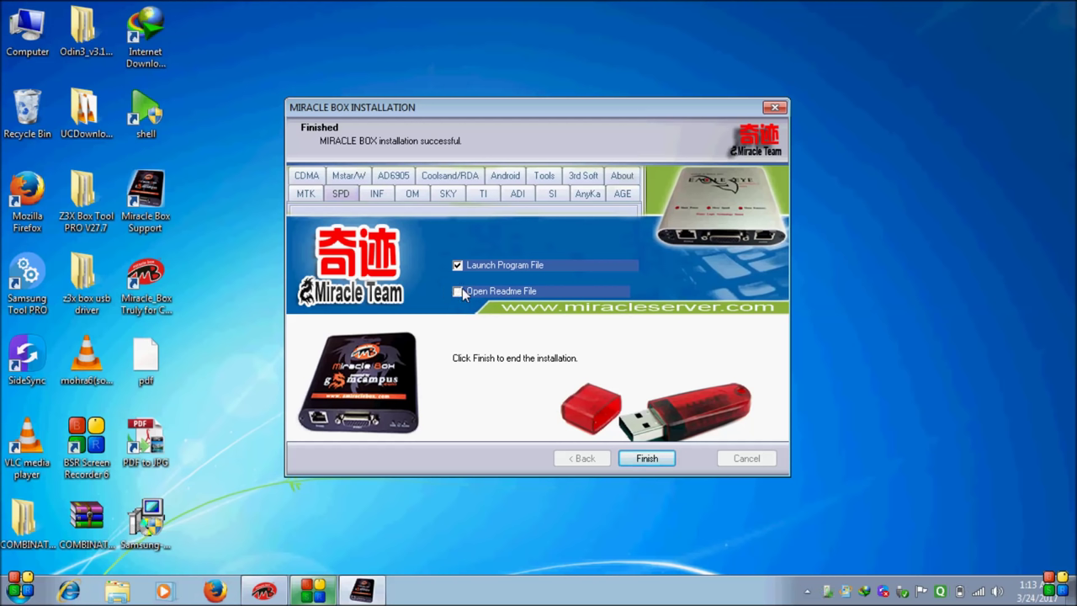
left_click(646, 459)
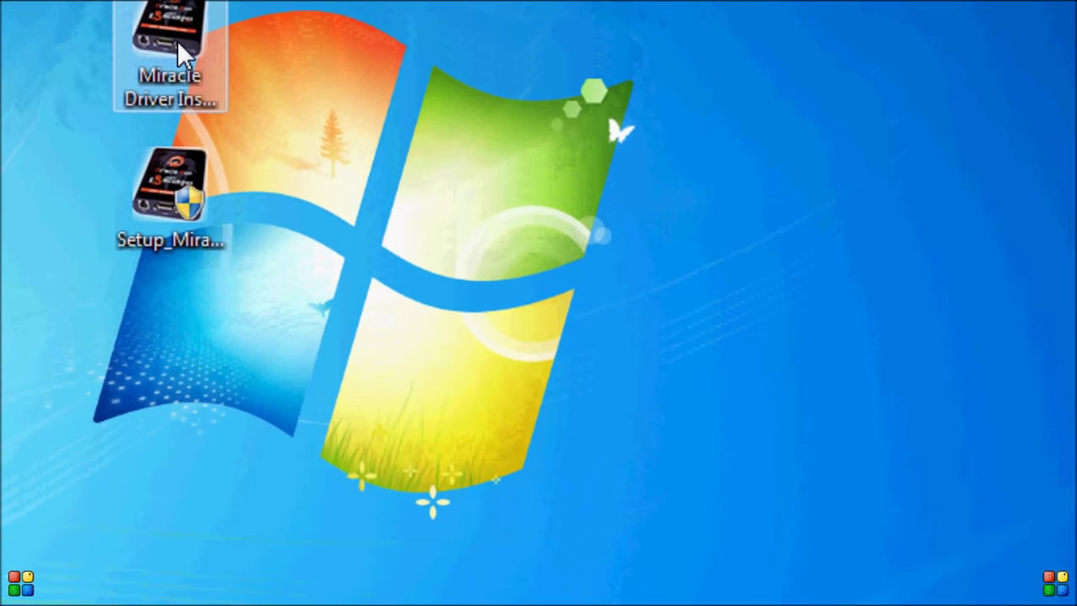
- Open Miracle Driver Installation 1.00 from the desktop, agree to its license terms and continue to the driver selection
left_click(172, 46)
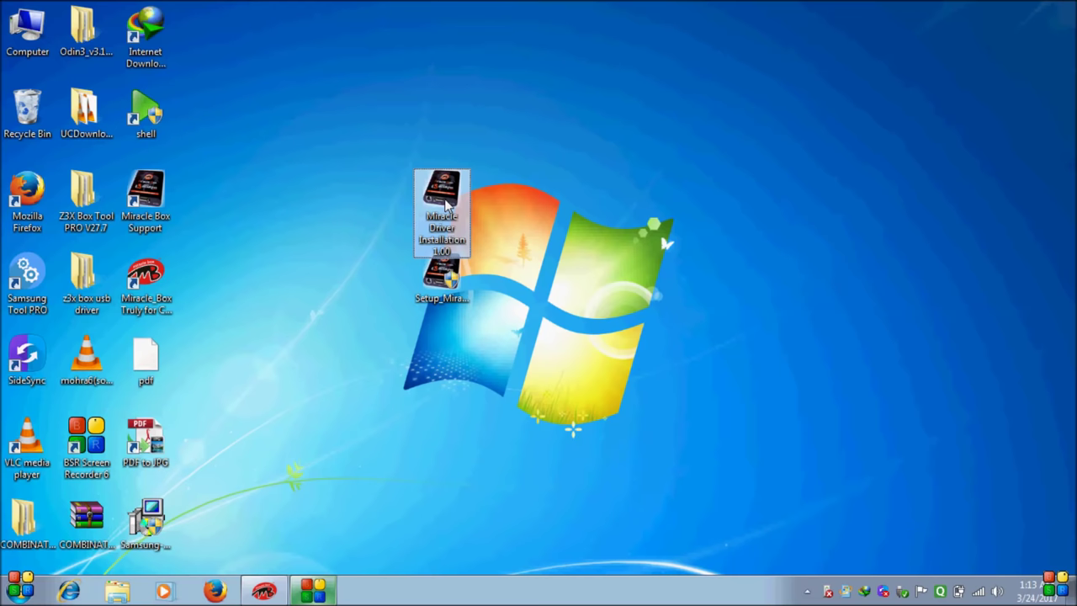
right_click(443, 204)
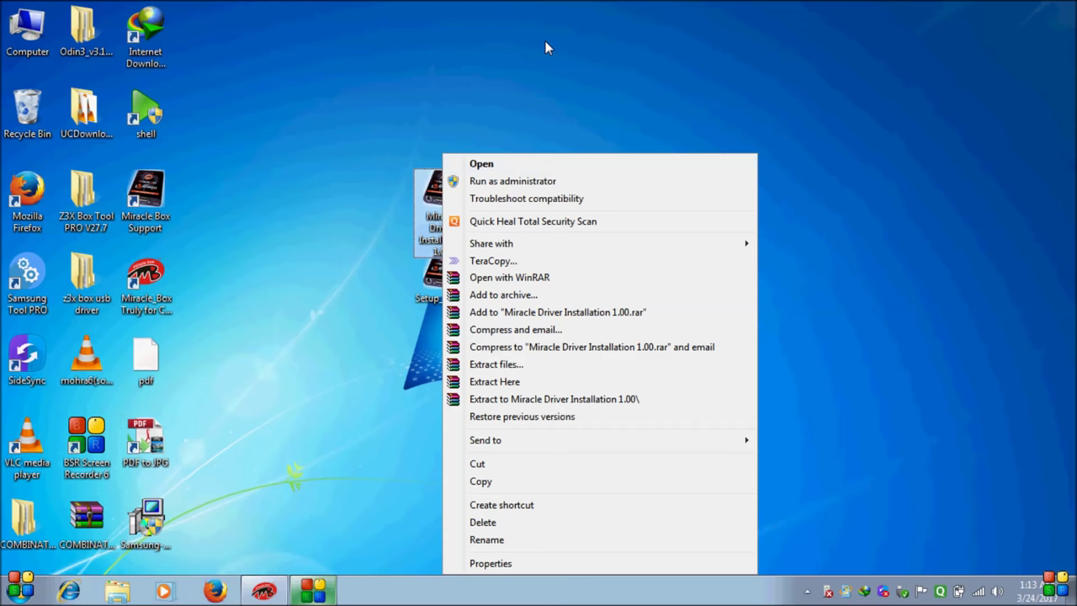
left_click(505, 165)
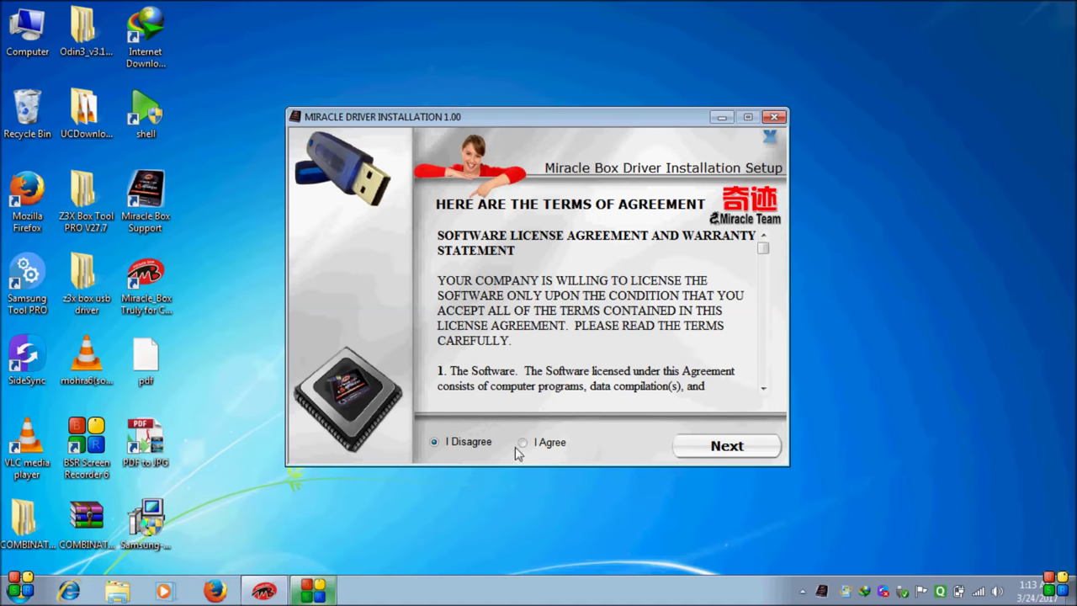
left_click(533, 443)
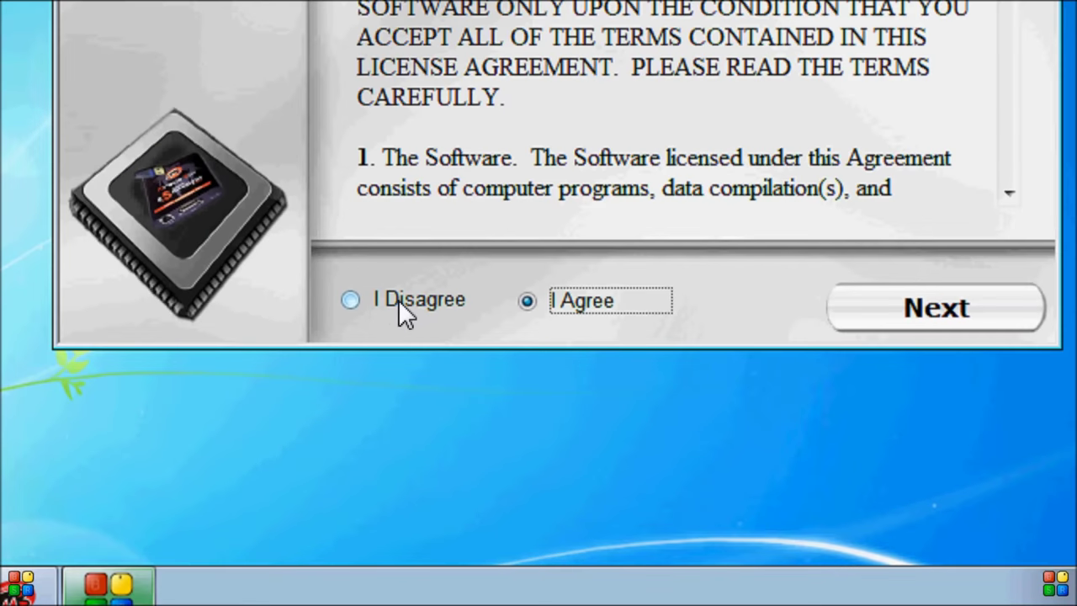
left_click(396, 349)
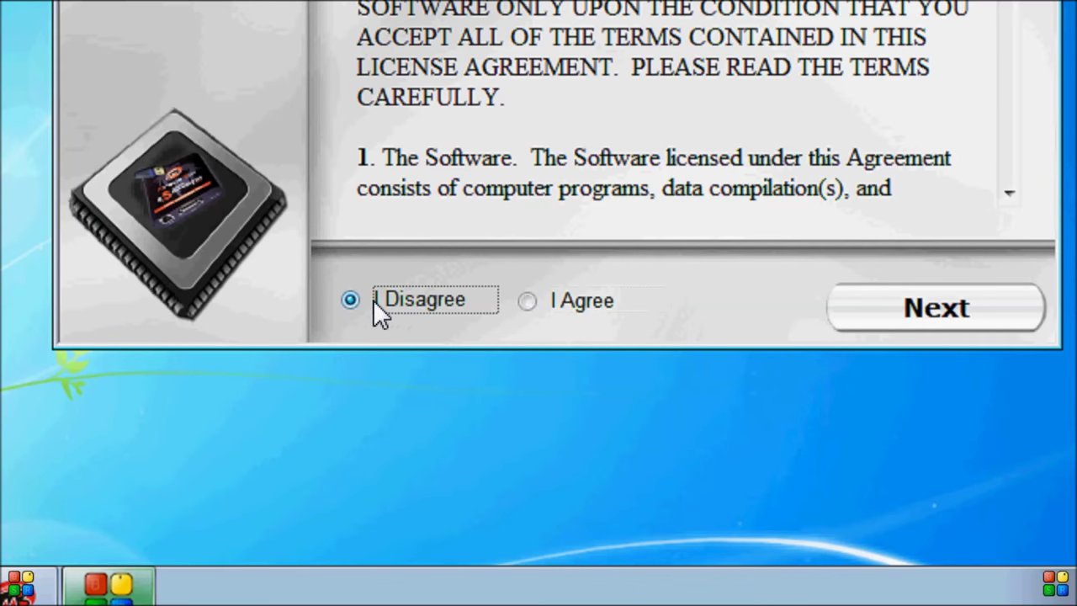
left_click(537, 301)
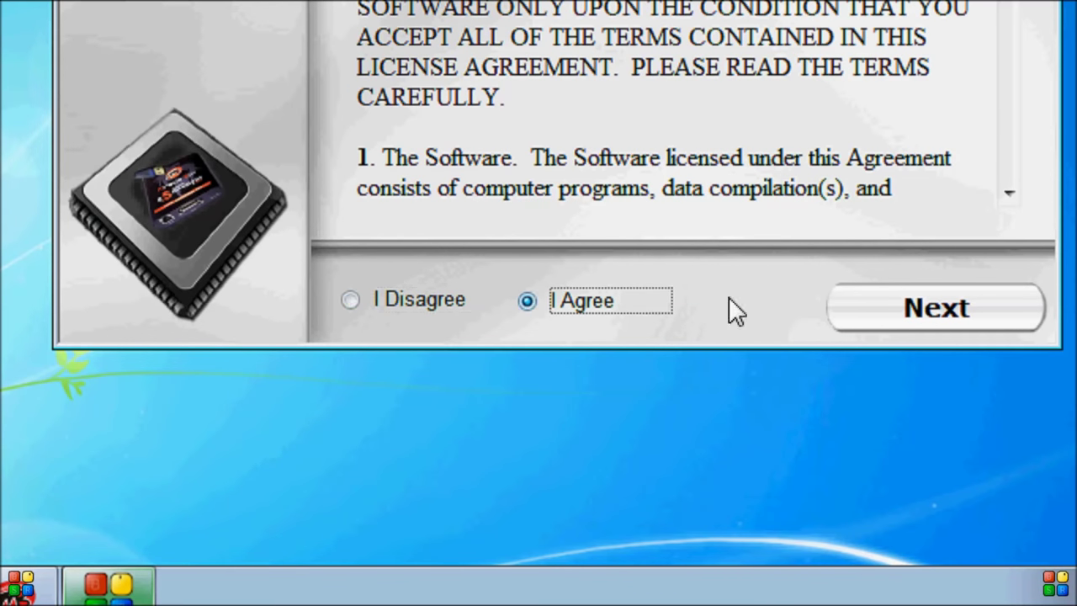
left_click(916, 325)
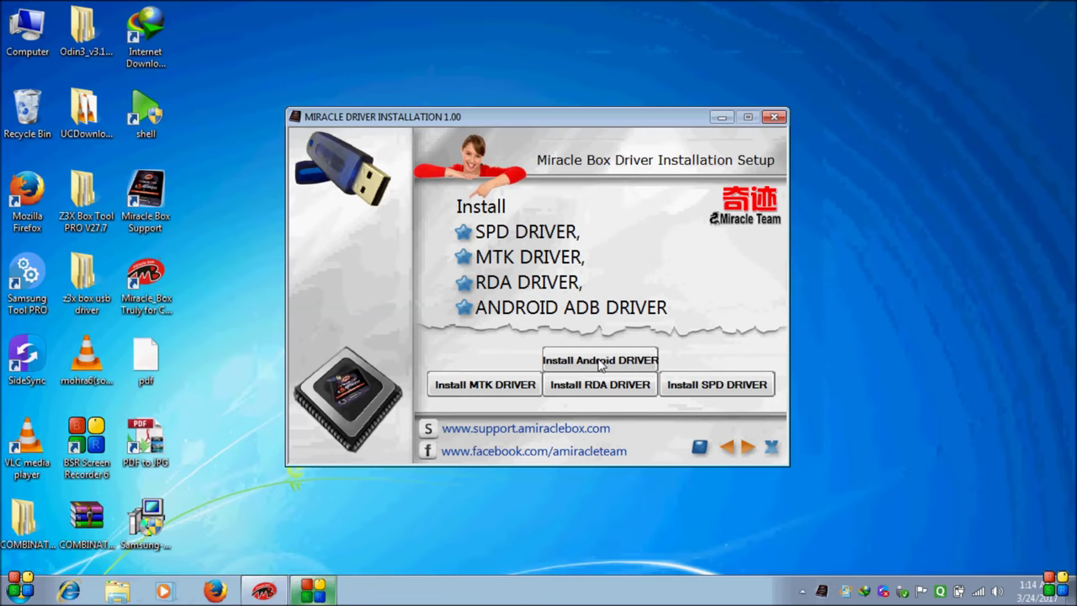
- Install the MTK CDC driver, allowing the unverified driver software, and finish the Device Driver Installation Wizard
left_click(483, 384)
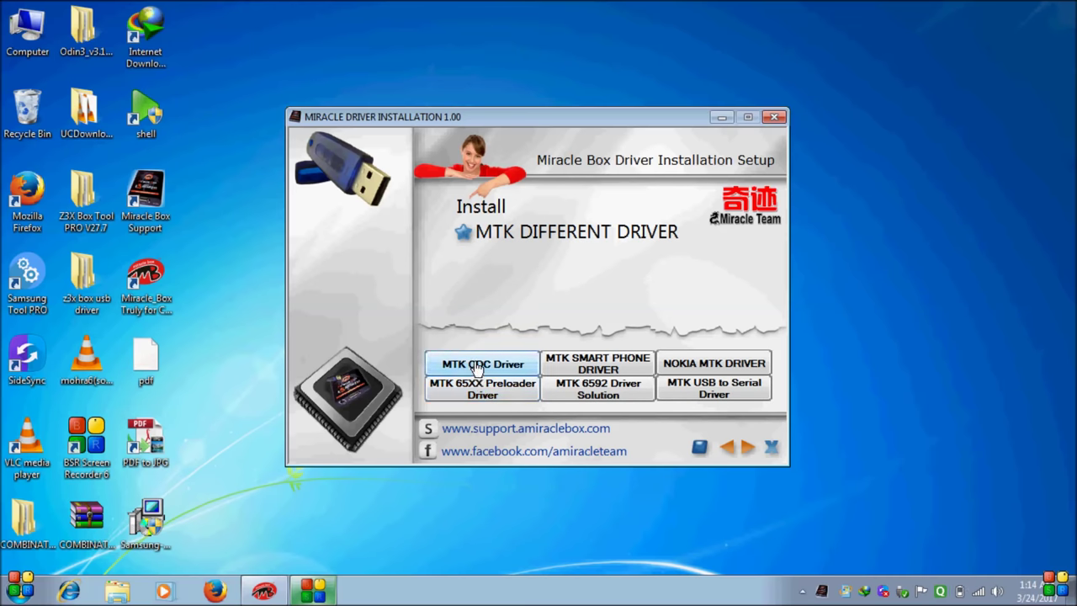
left_click(477, 366)
left_click(389, 386)
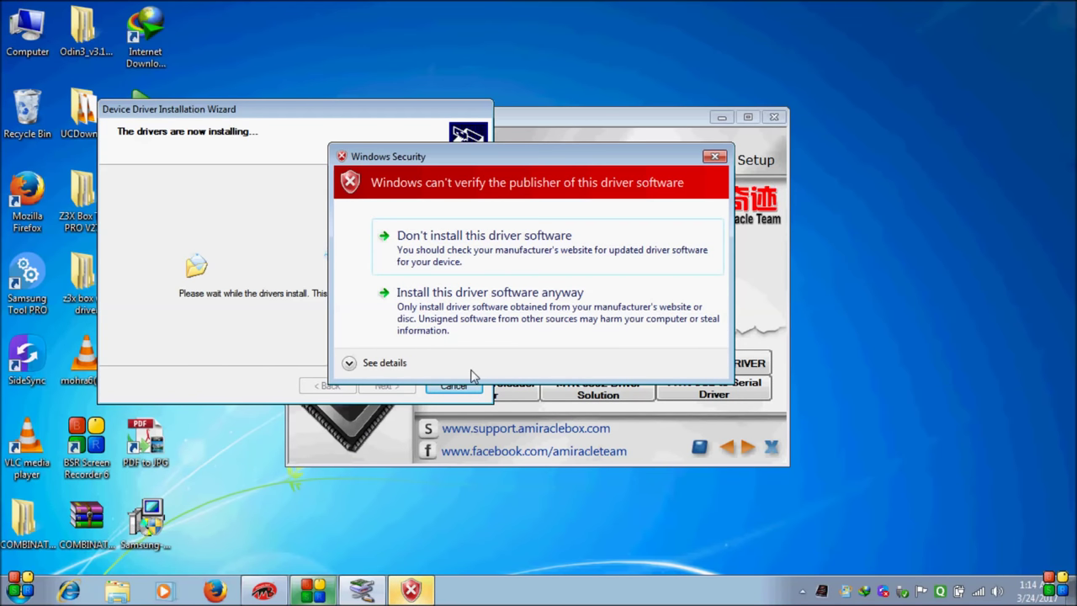
left_click(452, 308)
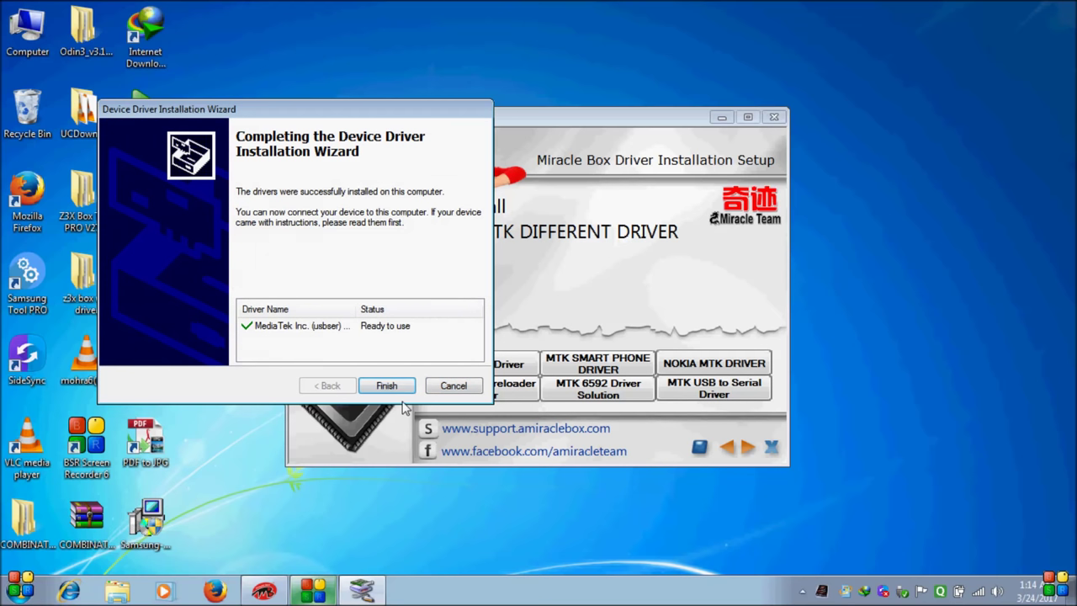
left_click(392, 385)
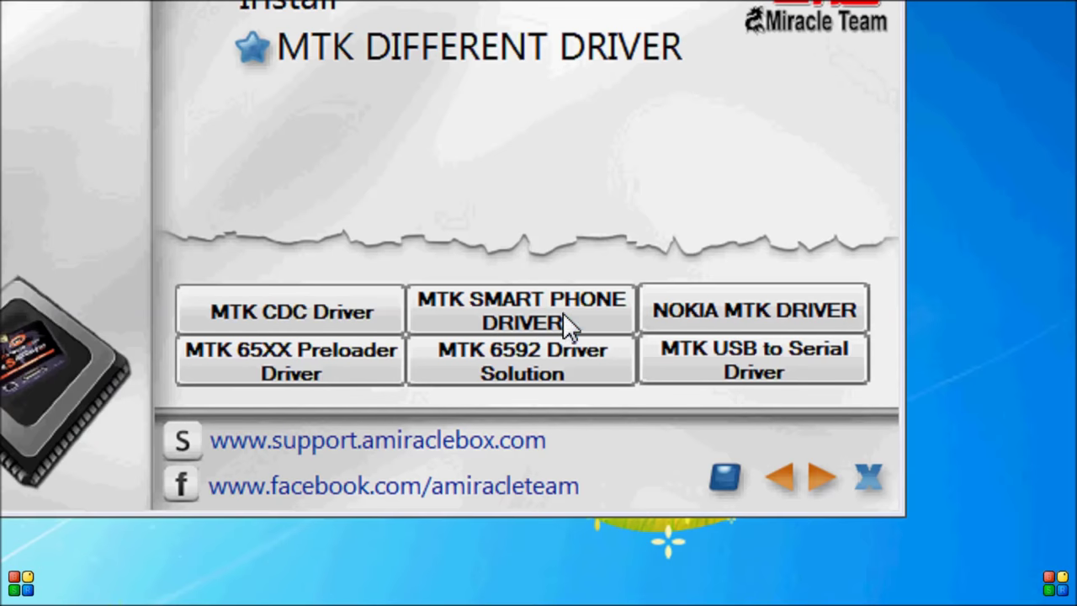
- Install the MTK smart phone driver and finish the Device Driver Installation Wizard
left_click(520, 318)
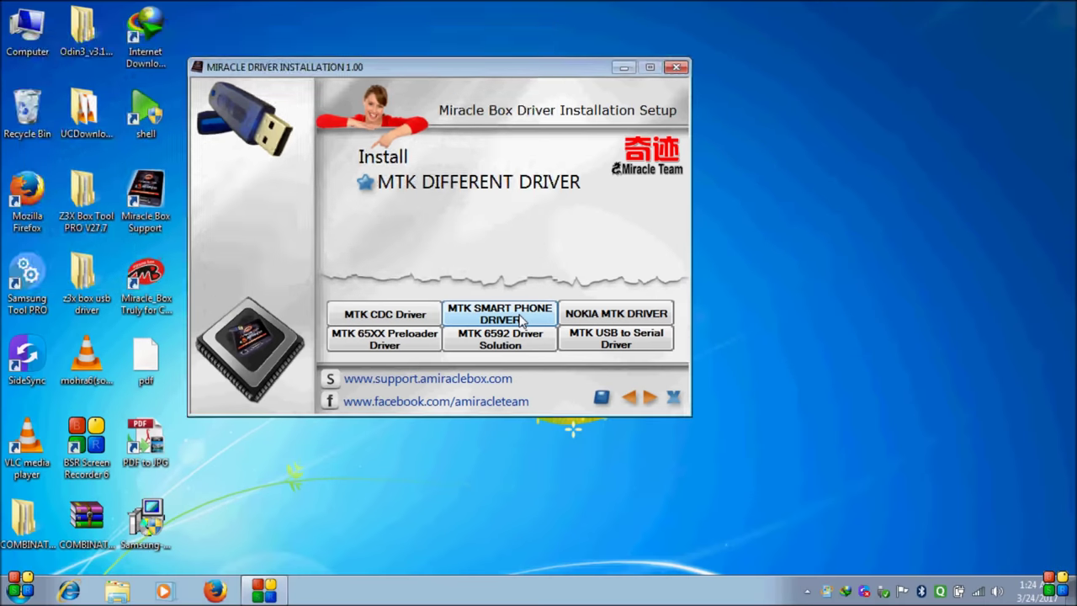
left_click(514, 346)
left_click(340, 328)
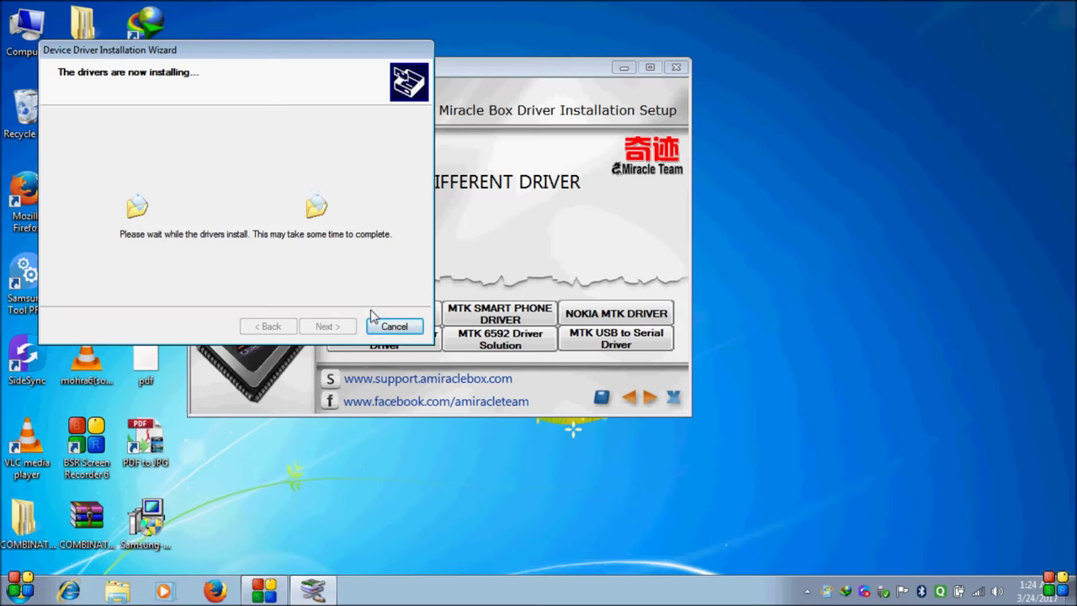
left_click(431, 314)
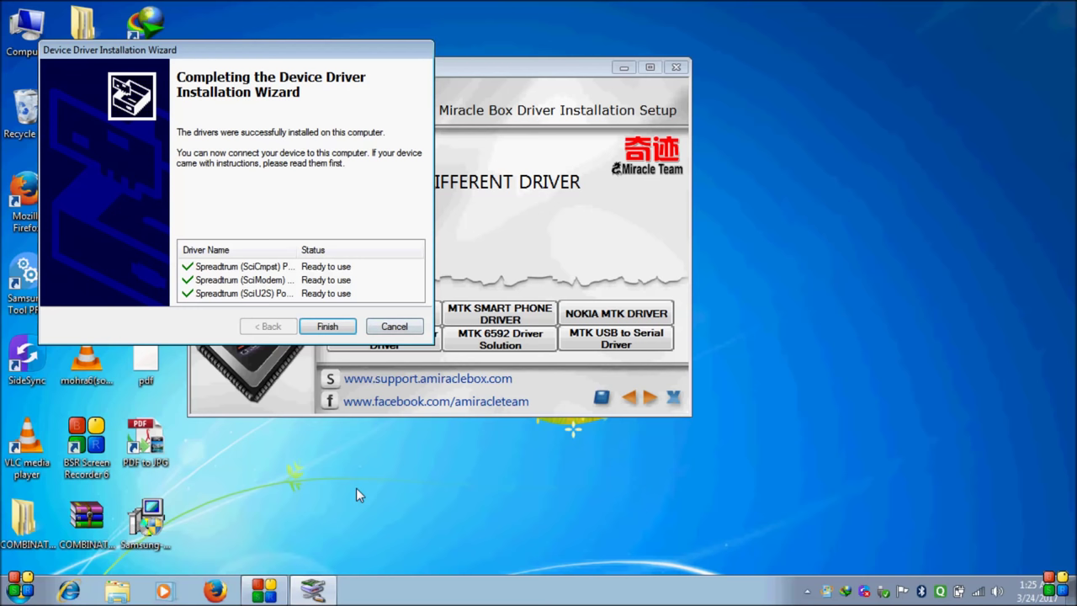
left_click(328, 328)
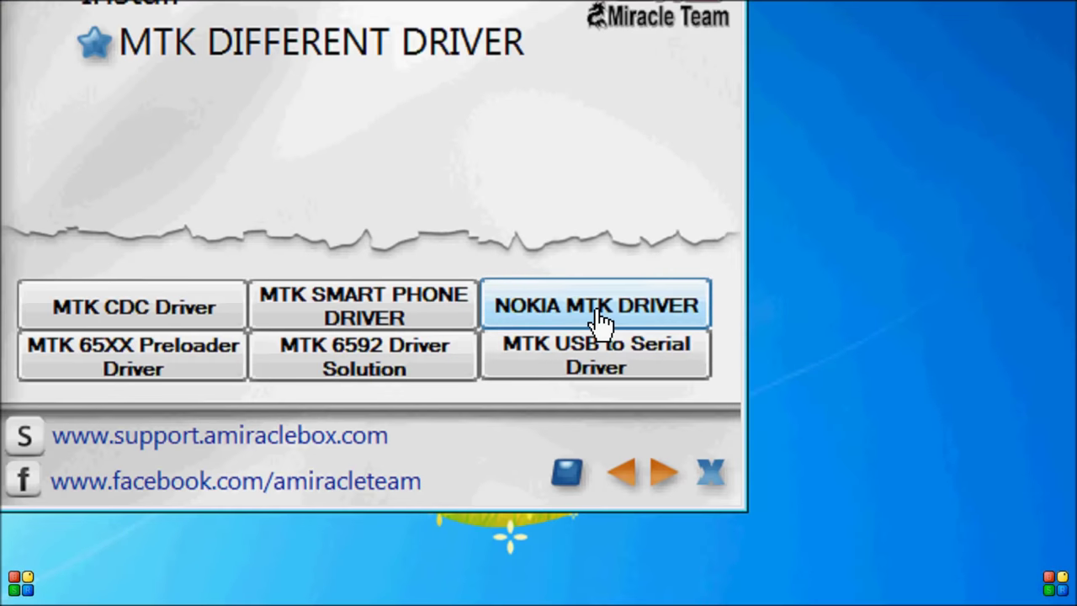
- Install the Nokia MTK driver, allowing the Nokia Ports (COM & LPT) device software, and finish its wizard
left_click(598, 319)
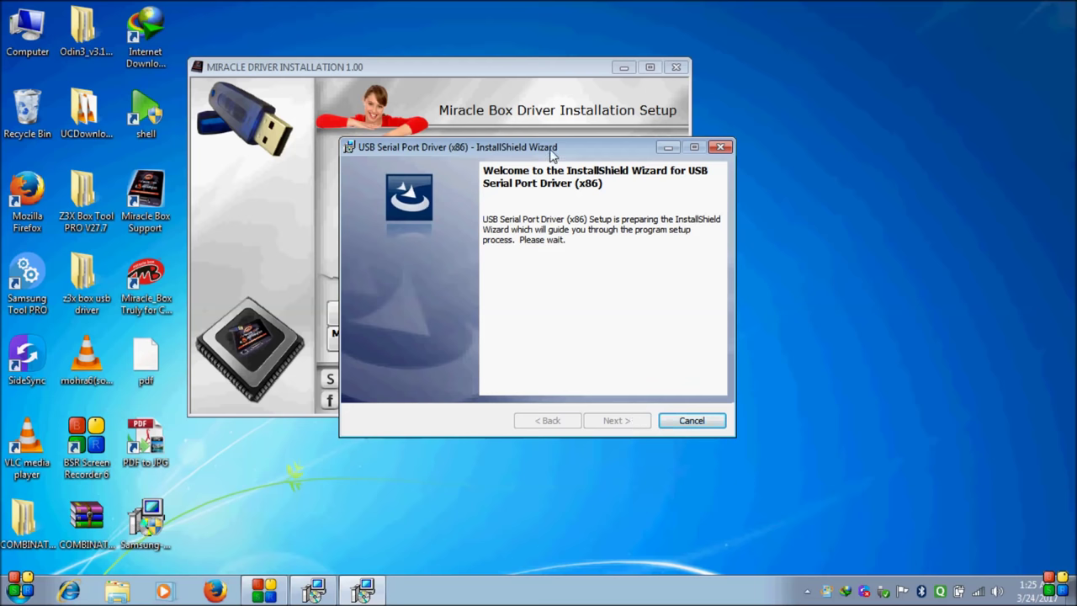
left_click(602, 452)
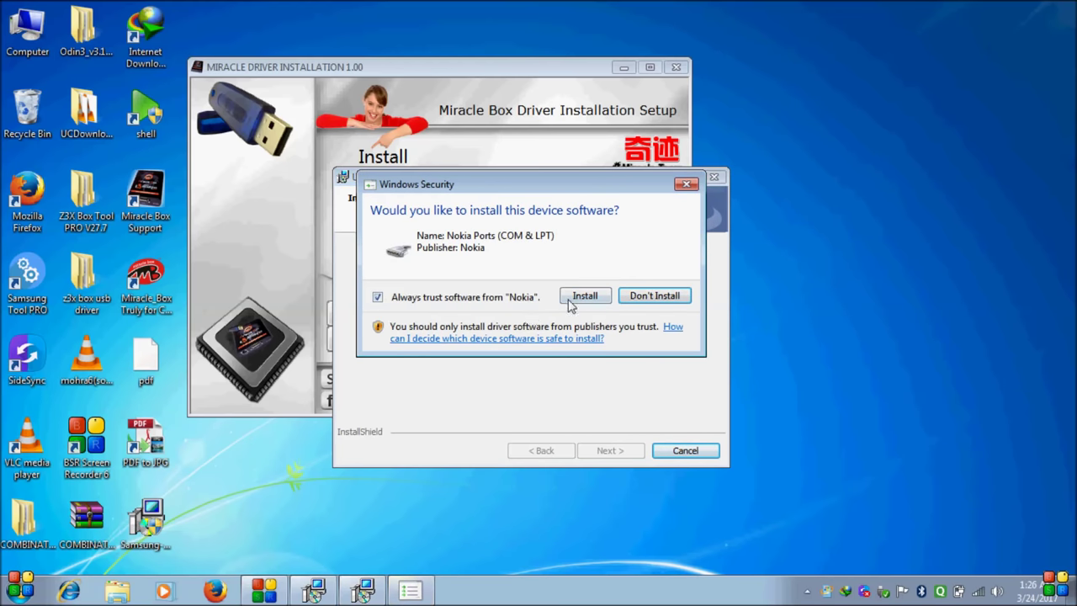
left_click(585, 295)
left_click(607, 451)
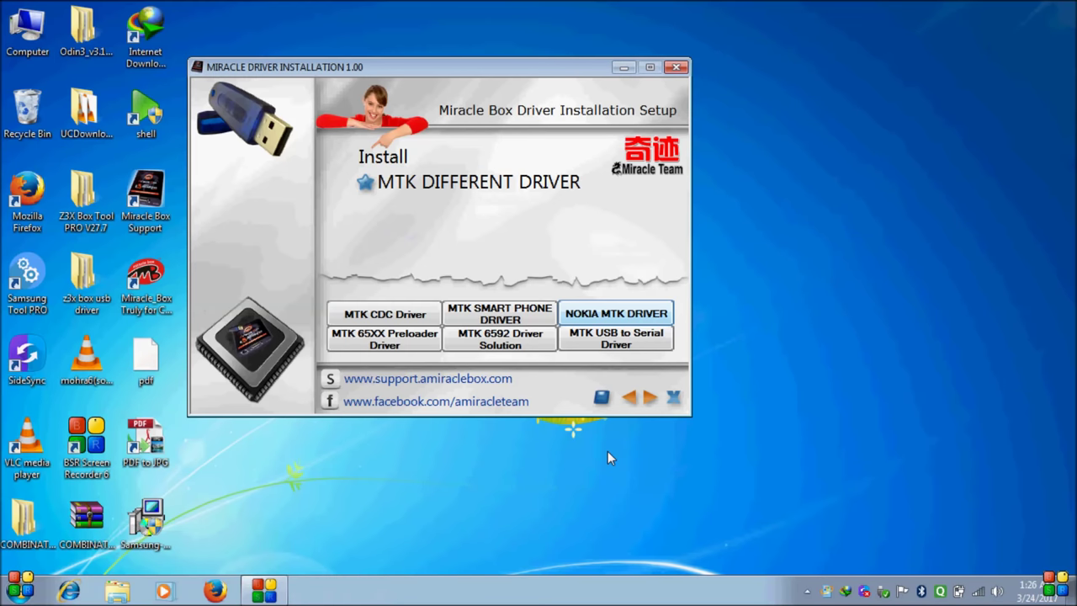
- Run the MTK USB to Serial driver installer and the SPD driver installer
left_click(595, 339)
left_click(630, 396)
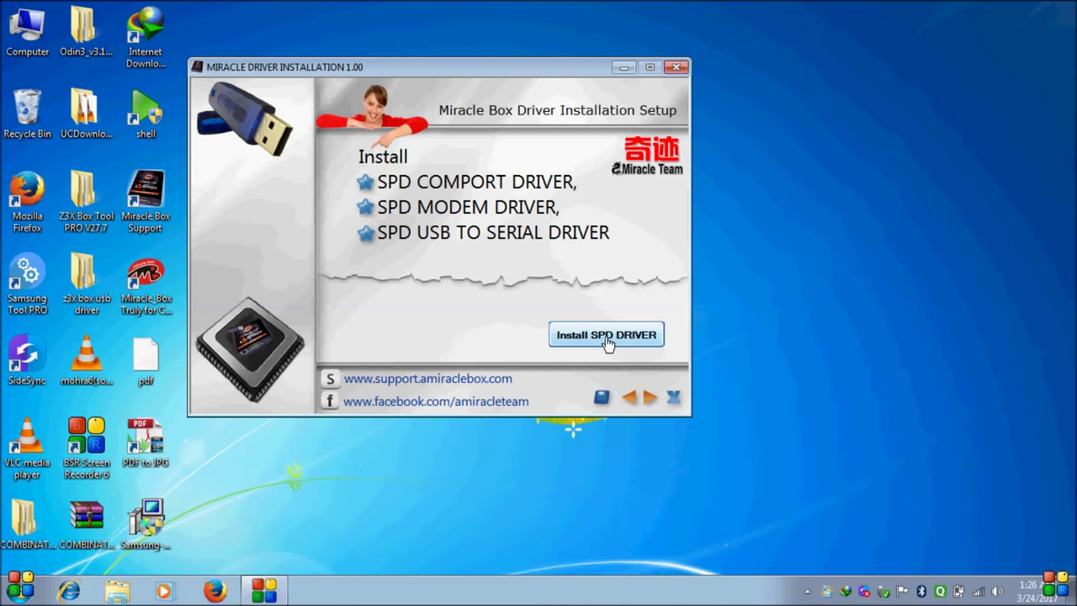
left_click(608, 337)
left_click(422, 423)
left_click(424, 425)
- Install the first Android ADB driver from the Android driver page and finish its Device Driver Installation Wizard
left_click(629, 397)
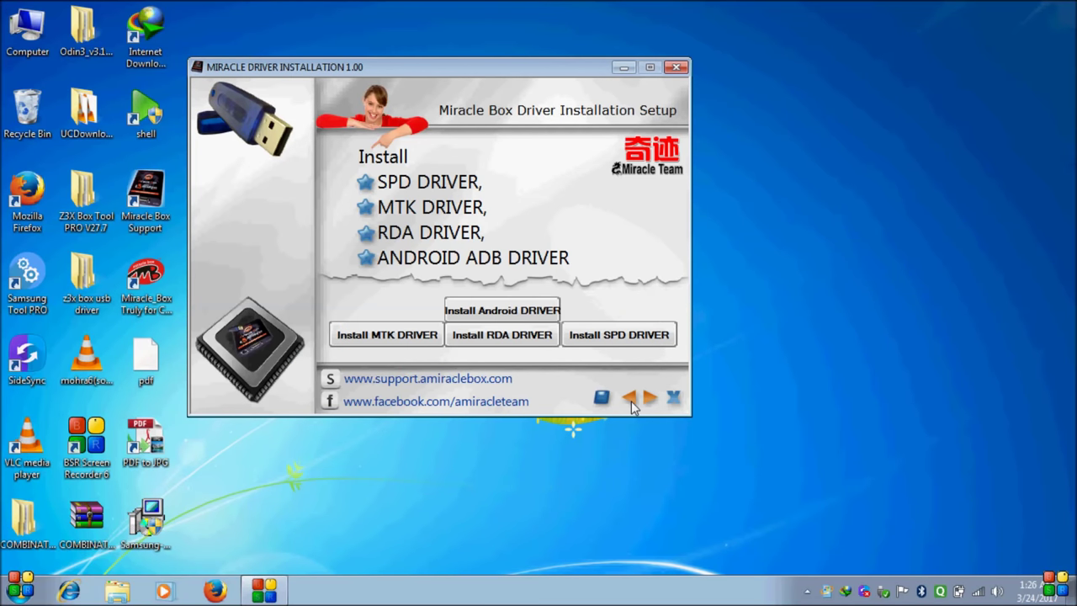
left_click(488, 317)
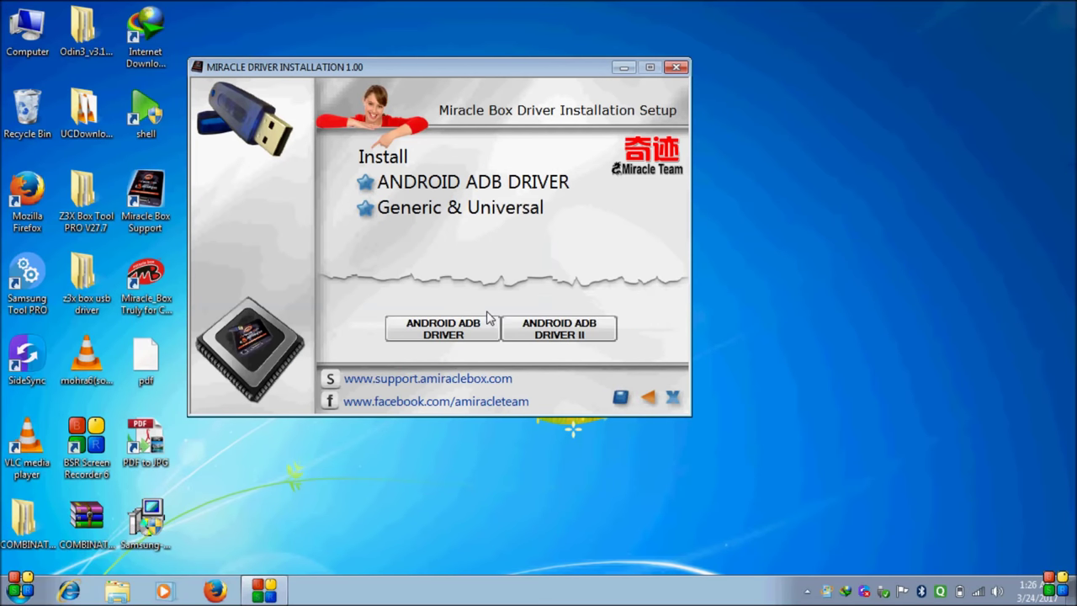
left_click(442, 337)
left_click(307, 306)
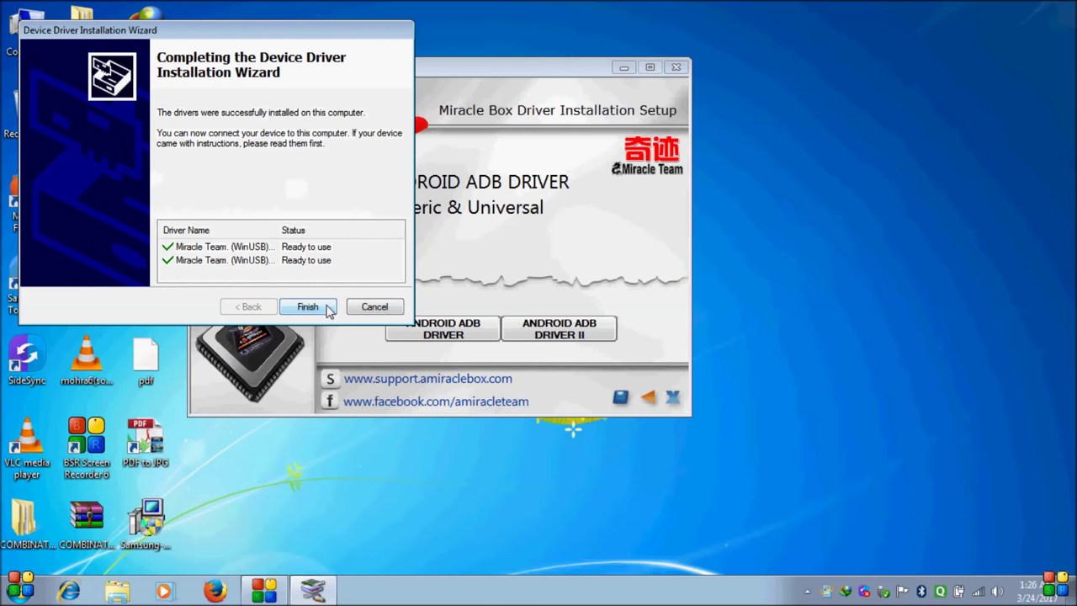
left_click(307, 306)
- Install Android ADB Driver II and complete its Device Driver Installation Wizard
left_click(580, 337)
left_click(349, 329)
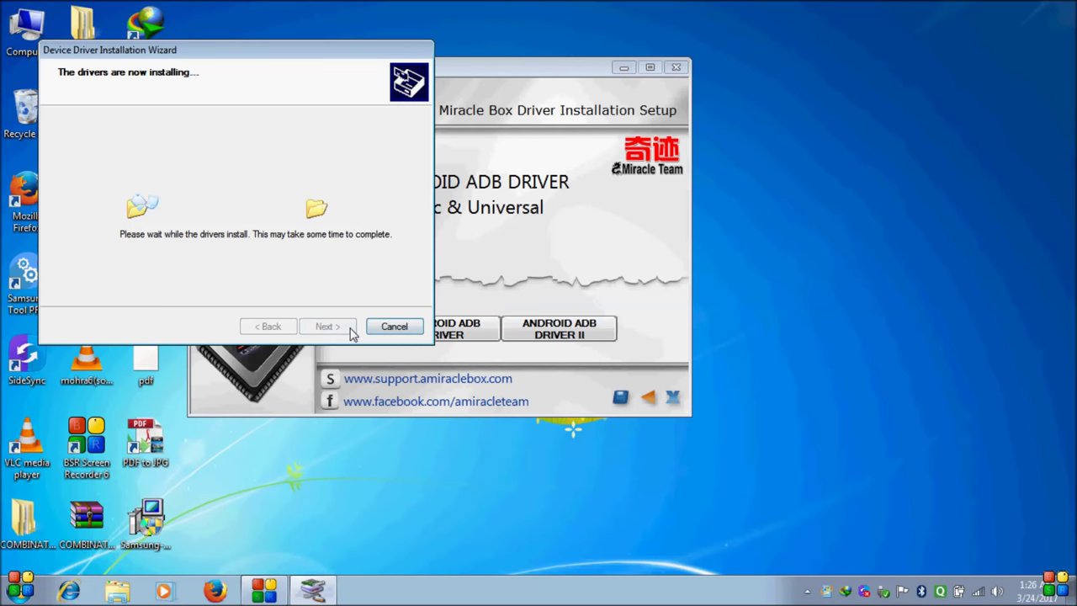
left_click(351, 332)
- Install the Coolsand RDA driver from its own setup page and finish the Device Driver Installation Wizard
left_click(653, 399)
left_click(650, 399)
left_click(648, 400)
left_click(600, 330)
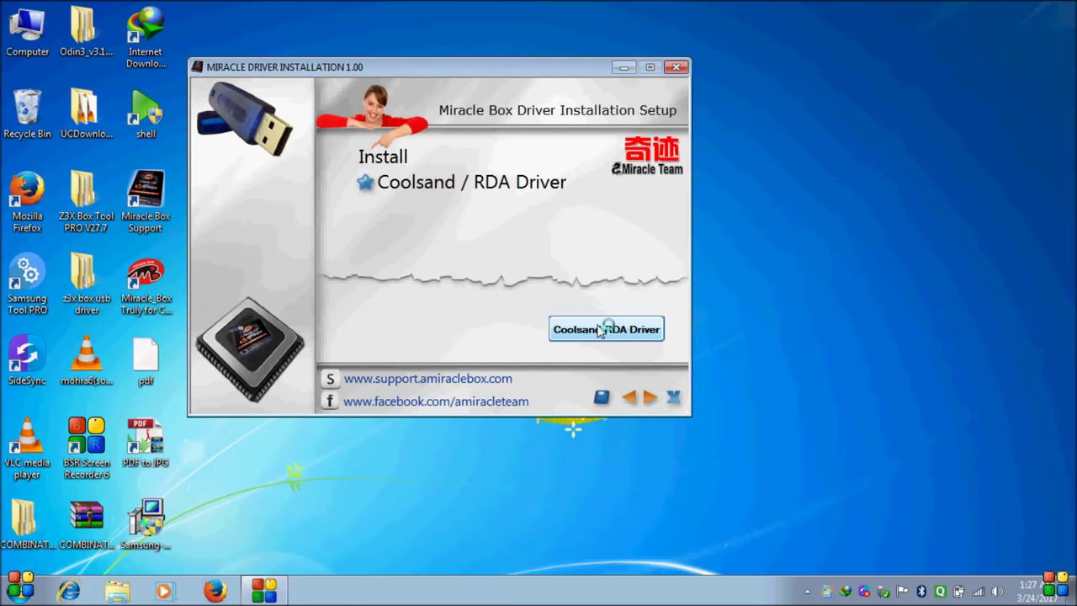
left_click(347, 345)
left_click(421, 311)
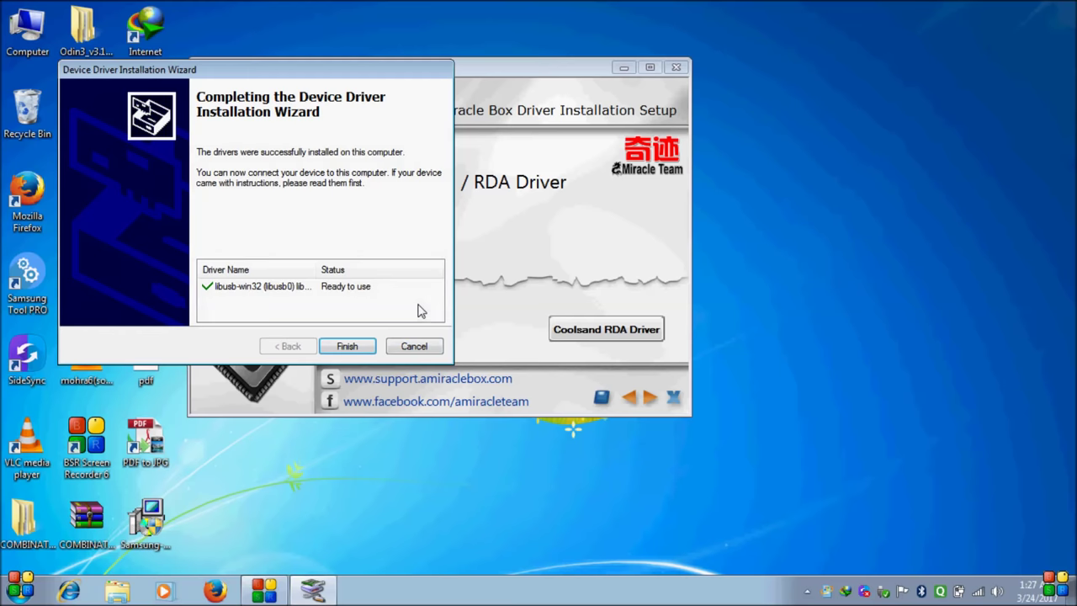
left_click(352, 350)
- Return to the driver selection pages of the Miracle driver installation and close the installer
left_click(630, 397)
left_click(653, 397)
left_click(630, 397)
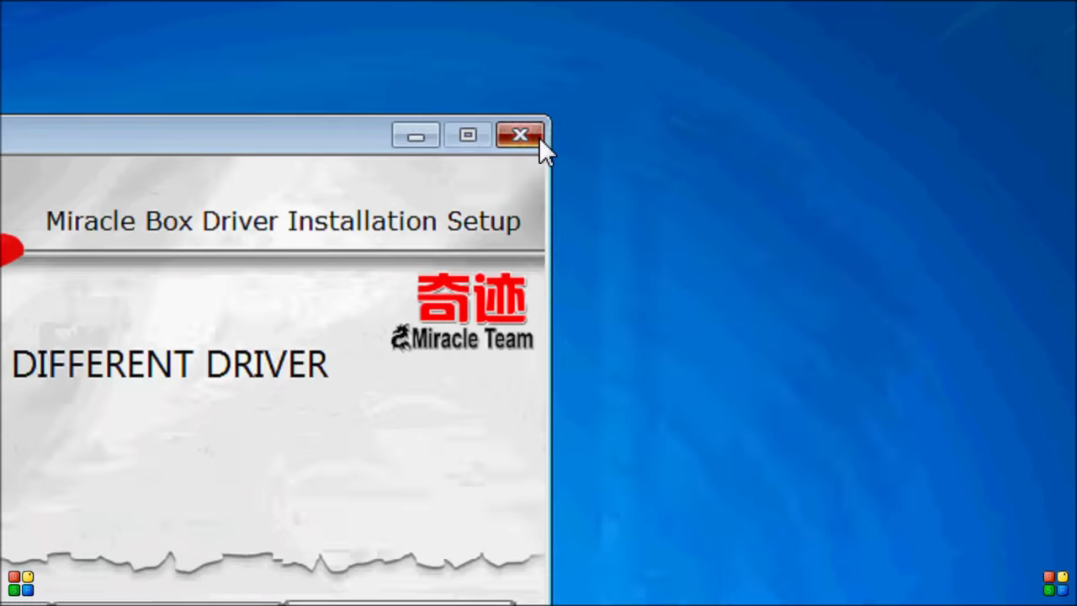
left_click(678, 68)
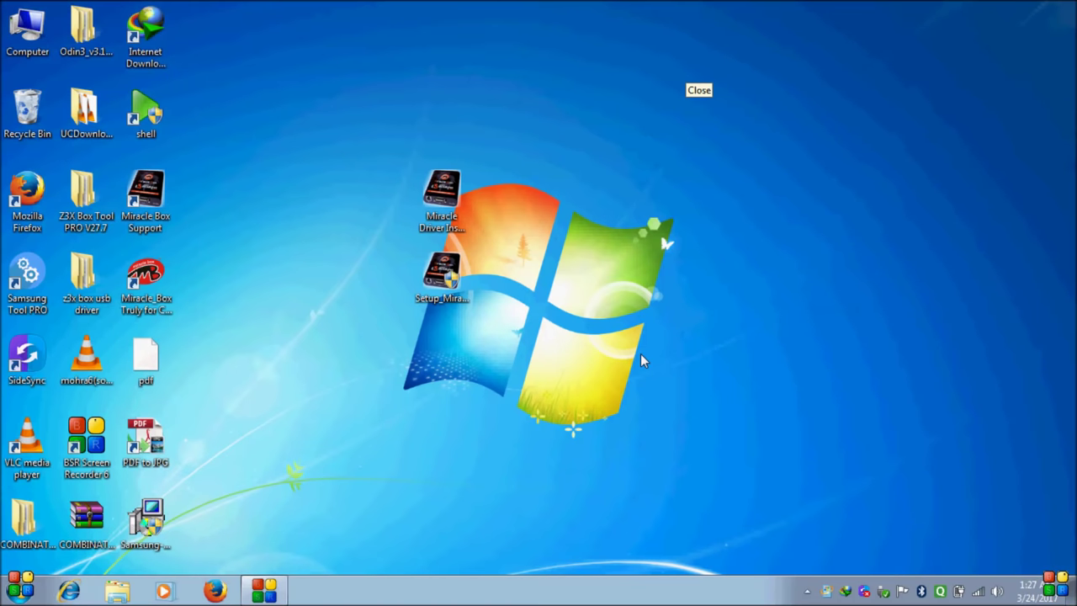
left_click(264, 589)
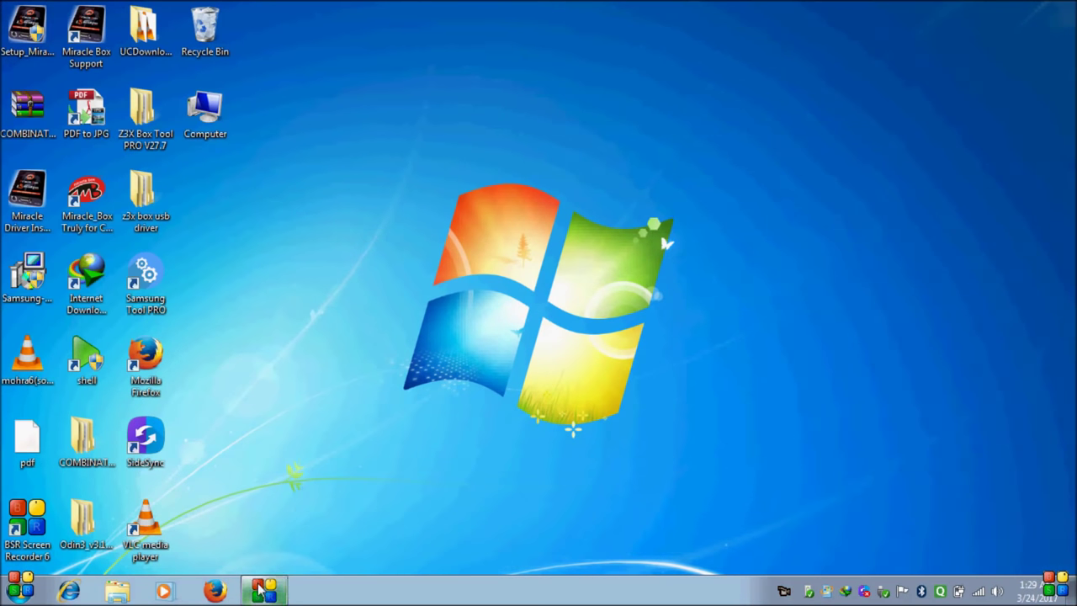
- Open Device Manager through the Computer's system properties, check the device list, and close both windows
left_click(217, 137)
right_click(217, 138)
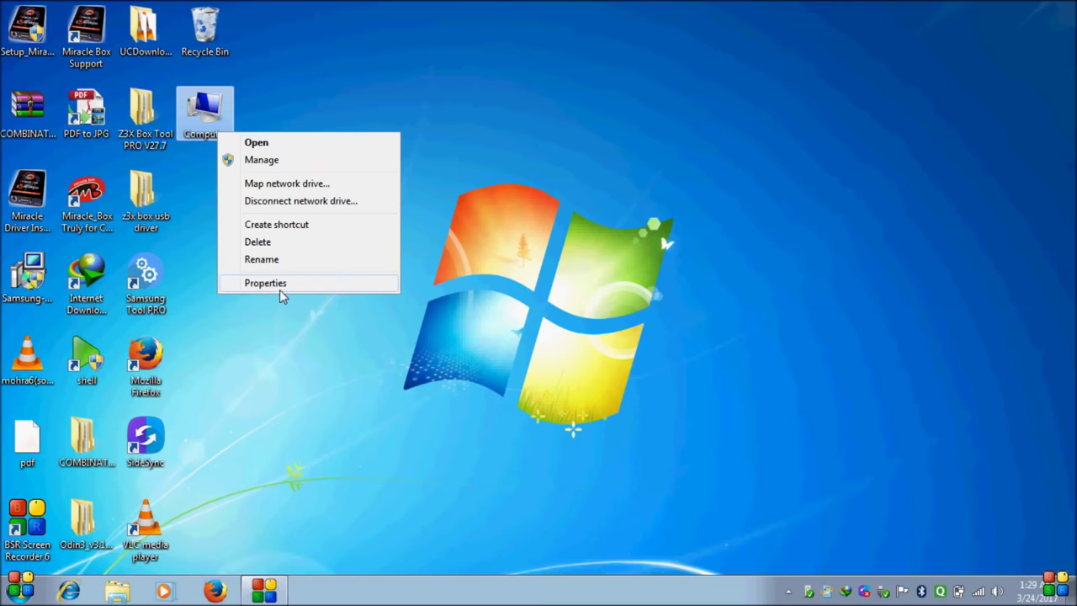
left_click(279, 290)
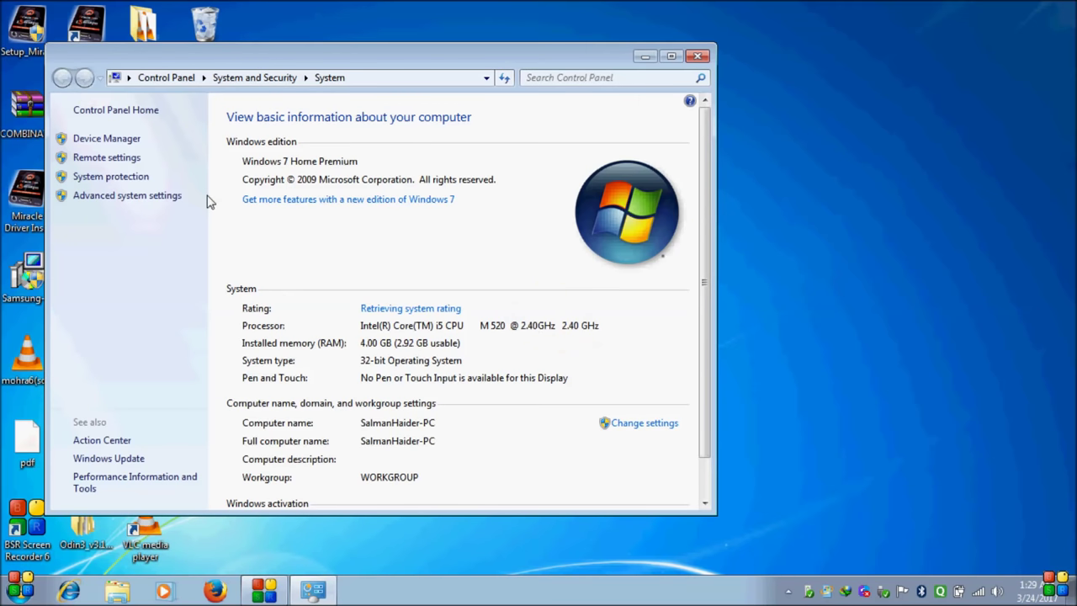
left_click(109, 139)
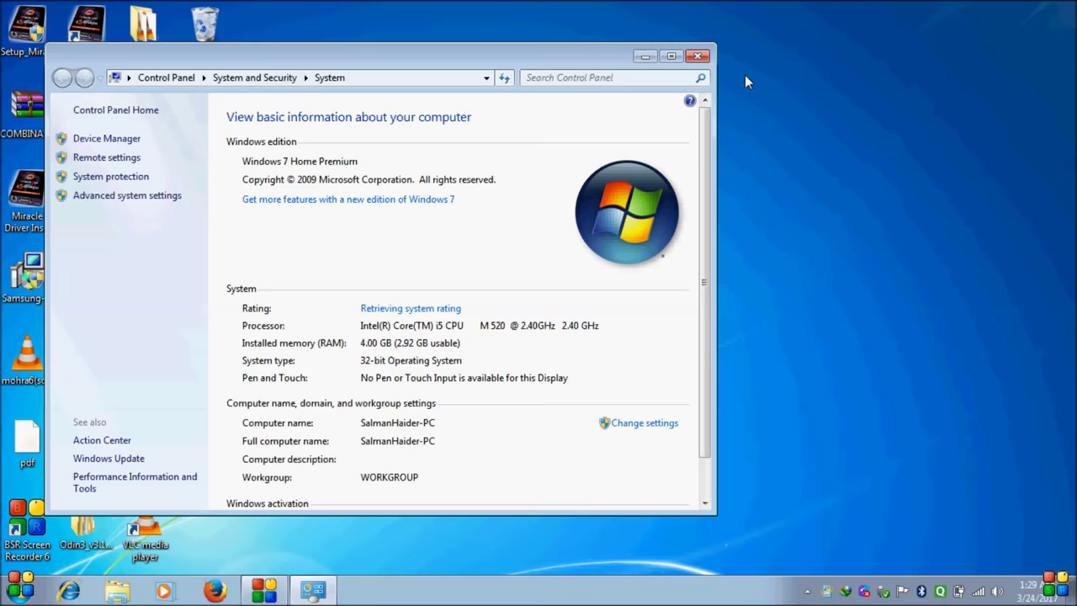
left_click(699, 57)
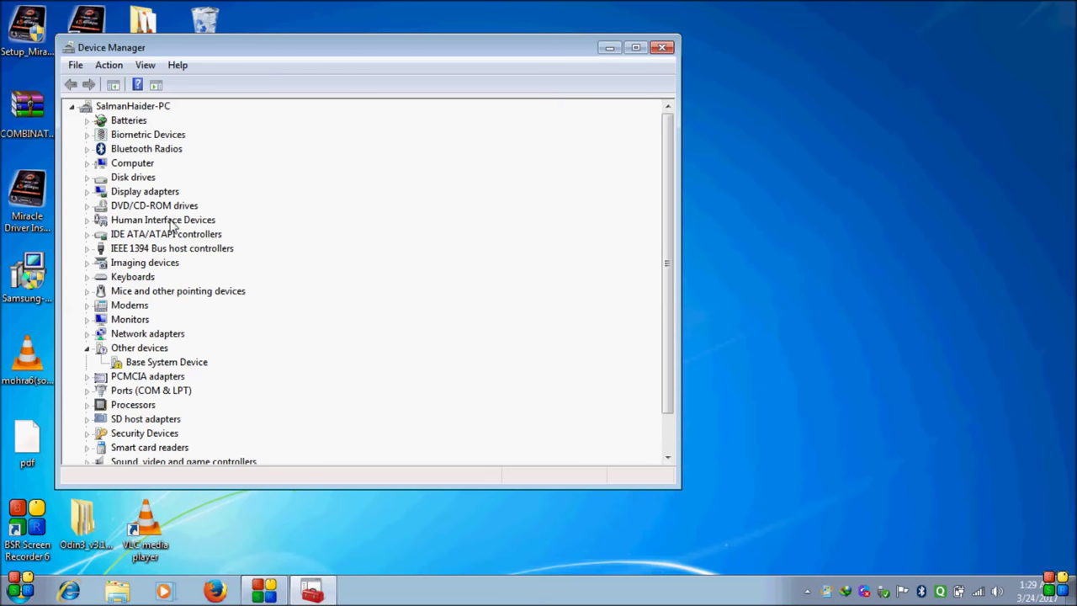
left_click(662, 48)
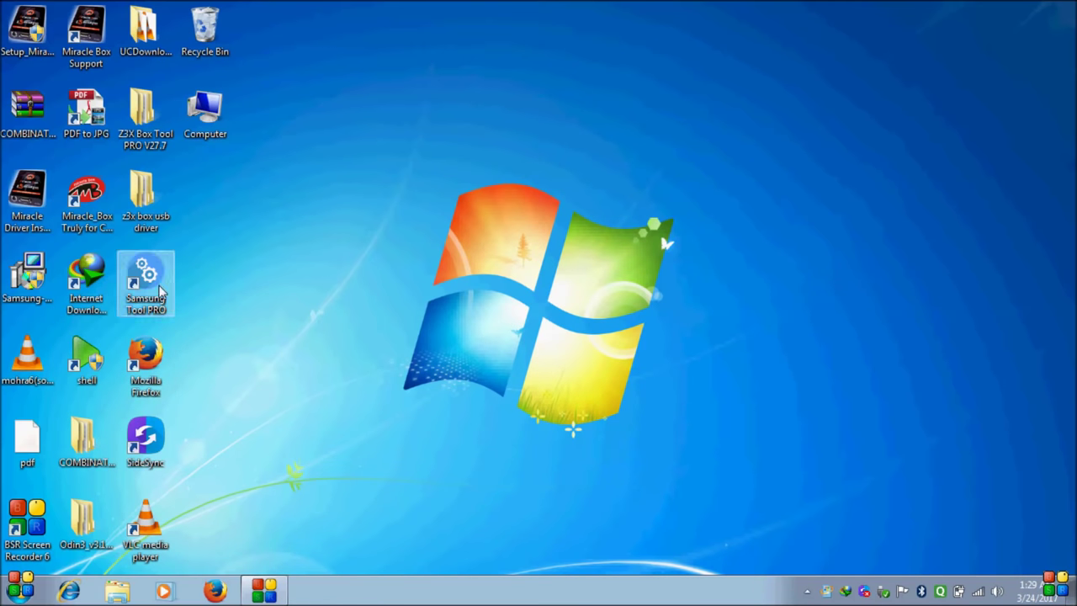
- Move the Miracle Box shortcut to the middle of the desktop and launch the program from it
left_click_drag(95, 206, 498, 291)
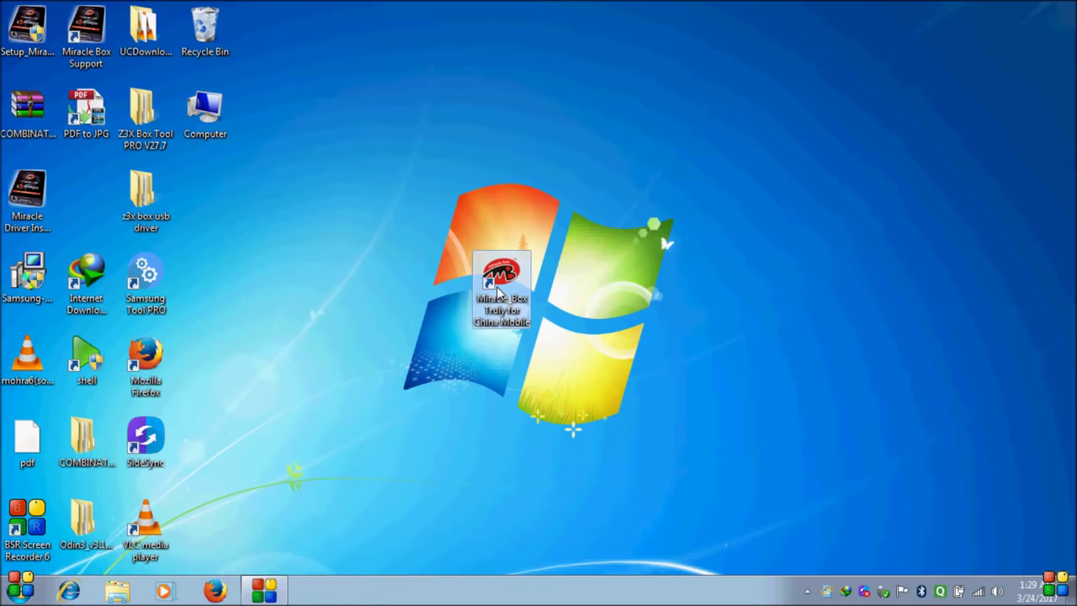
right_click(505, 295)
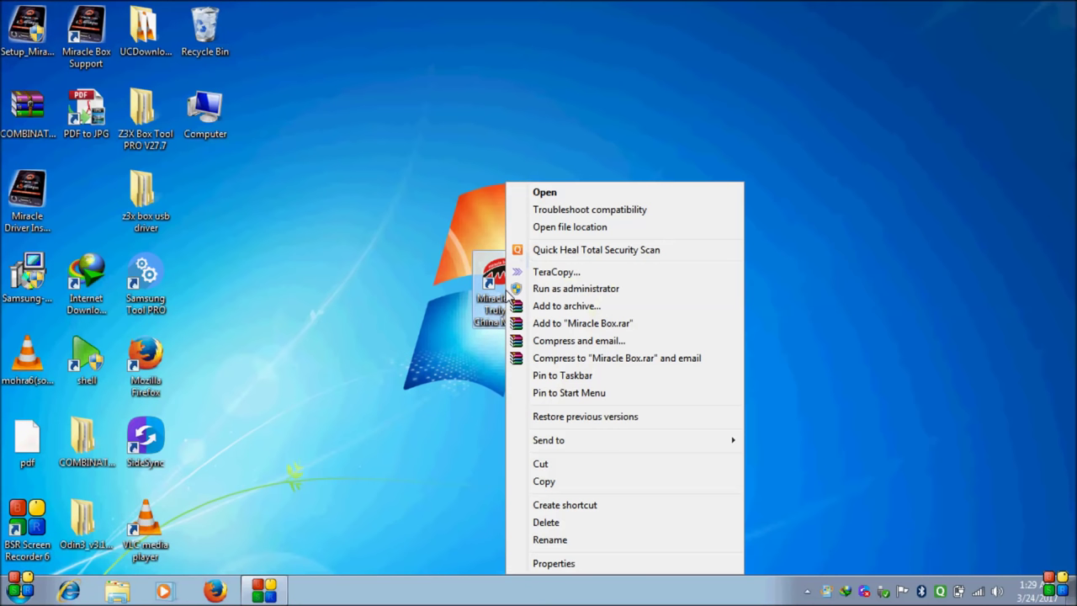
left_click(569, 190)
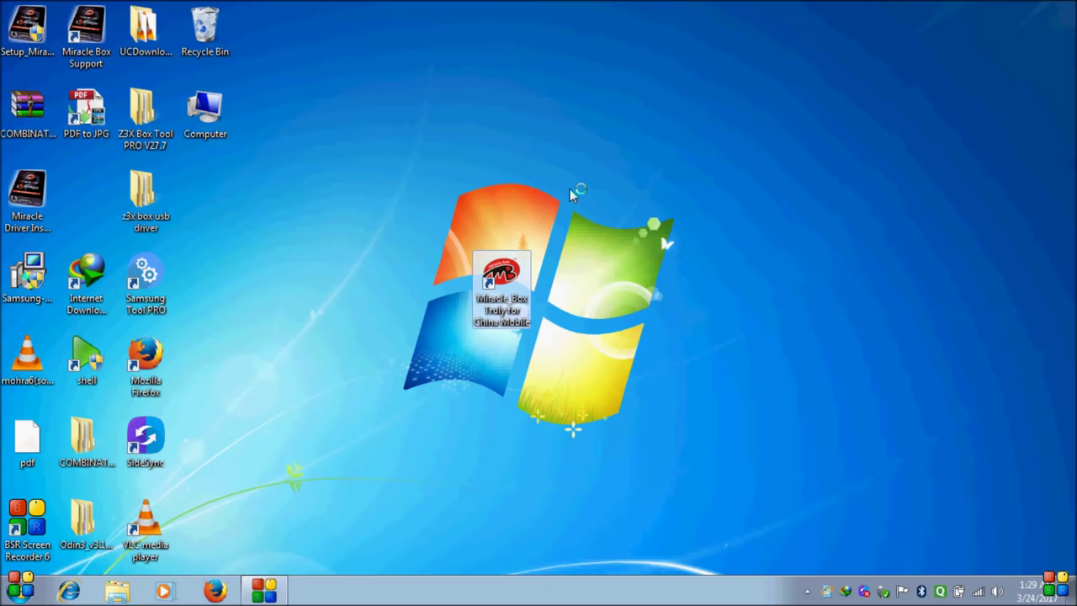
right_click(570, 189)
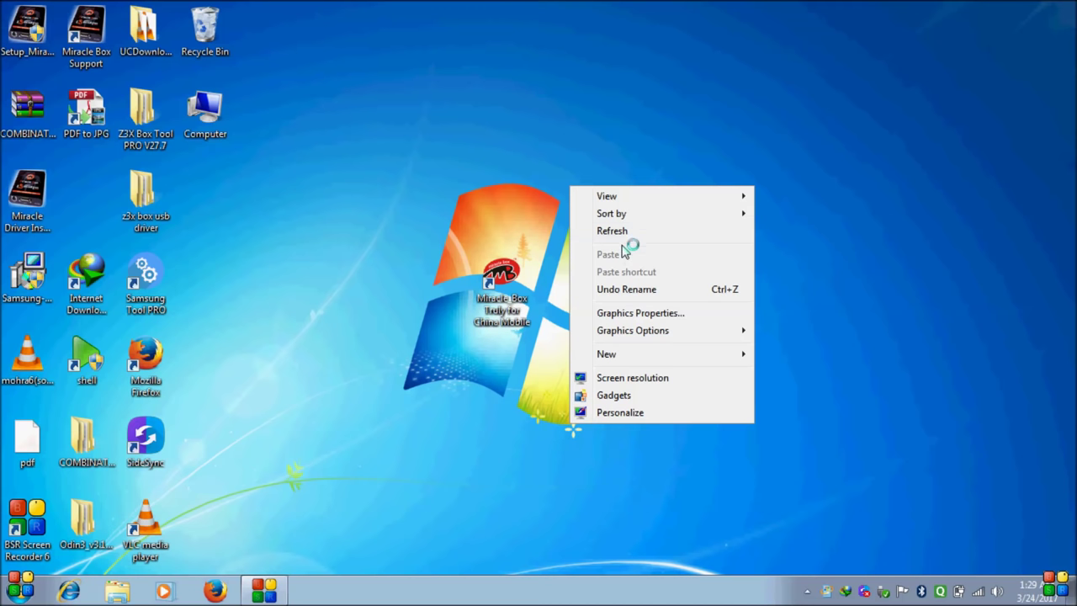
left_click(622, 228)
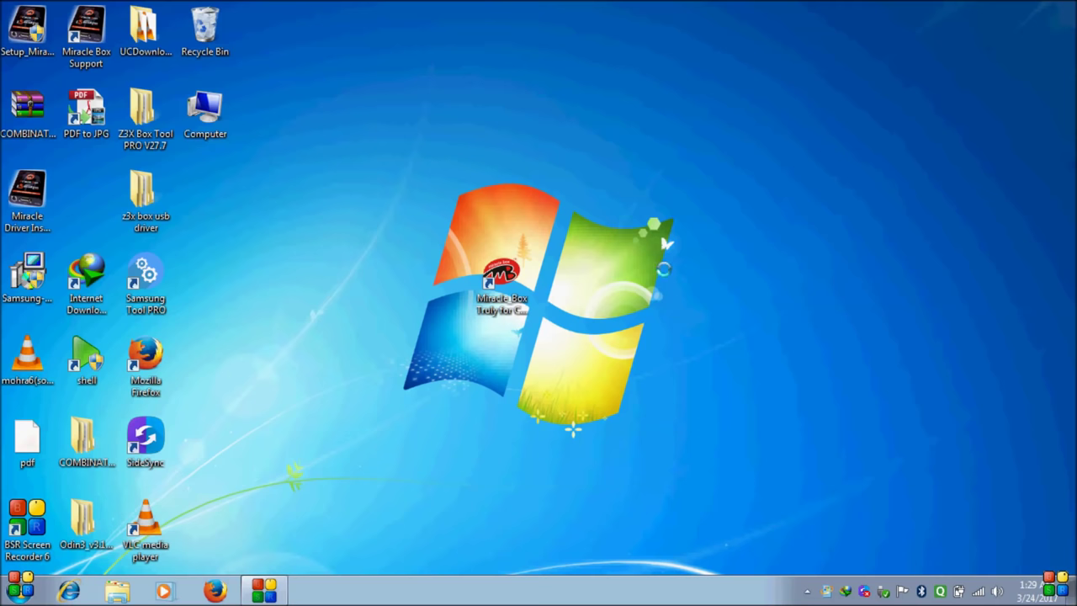
right_click(619, 221)
left_click(661, 267)
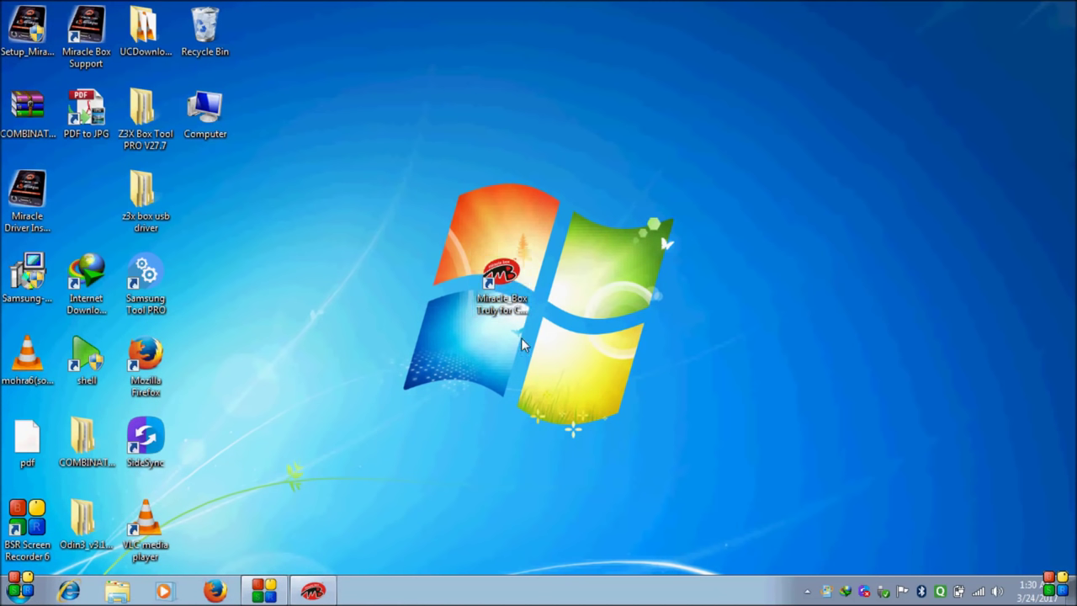
- Place the Miracle Box shortcut below the Computer icon and refresh the desktop
left_click(518, 296)
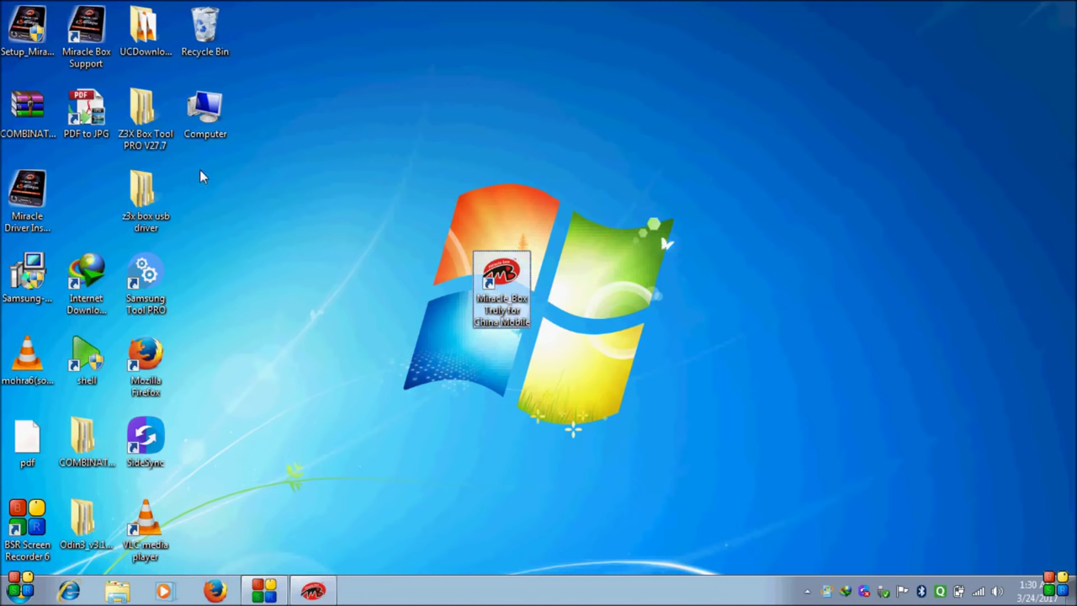
left_click_drag(202, 177, 217, 178)
right_click(303, 328)
left_click(340, 374)
right_click(374, 305)
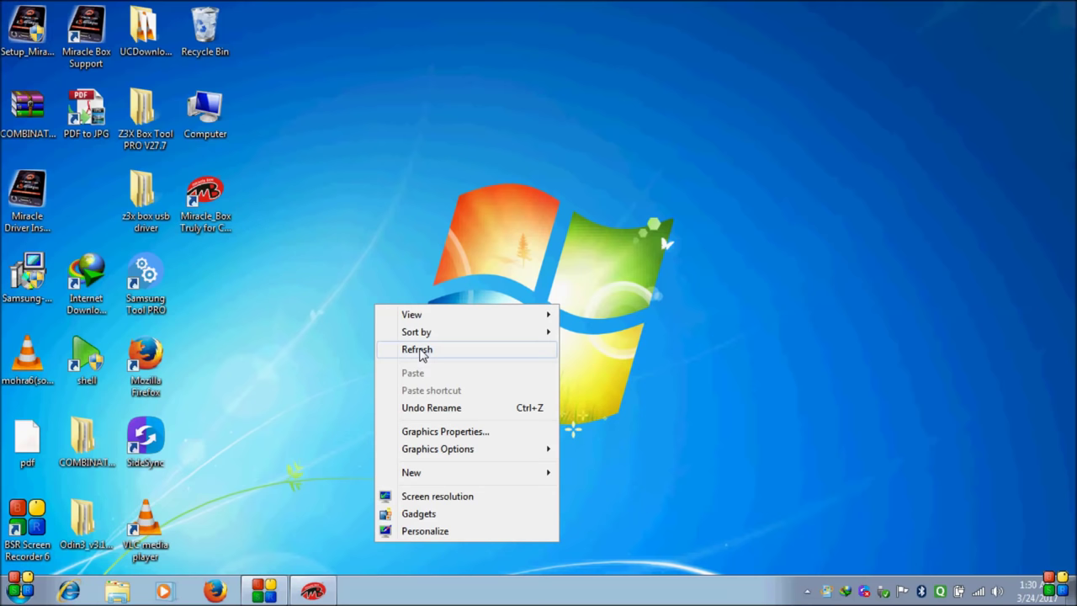
left_click(423, 352)
right_click(411, 307)
left_click(462, 361)
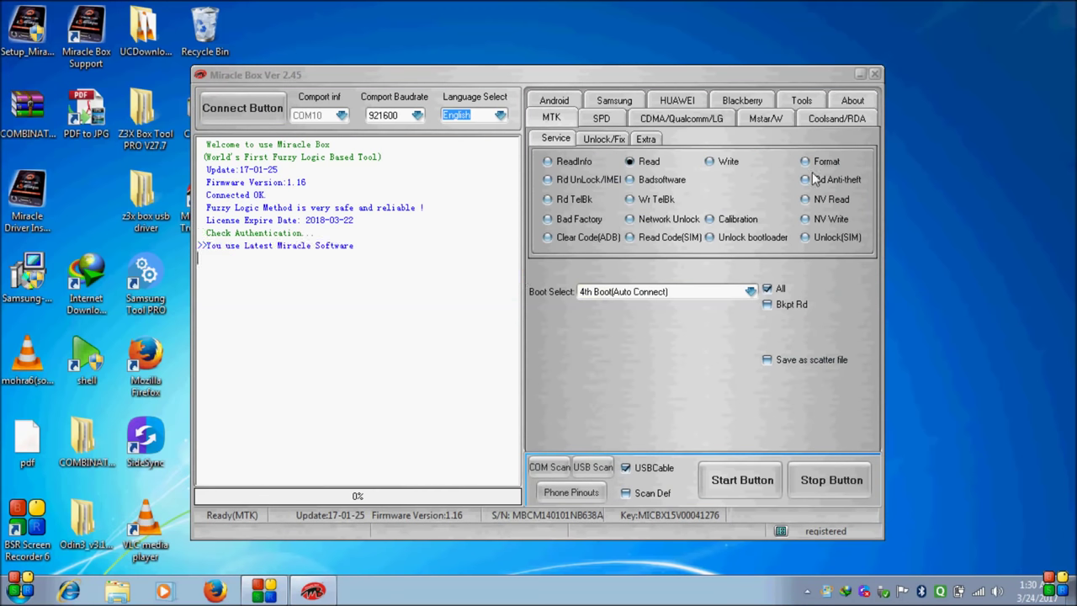
- View the About information in Miracle Box and return to the MTK service functions to examine the start control
left_click(852, 101)
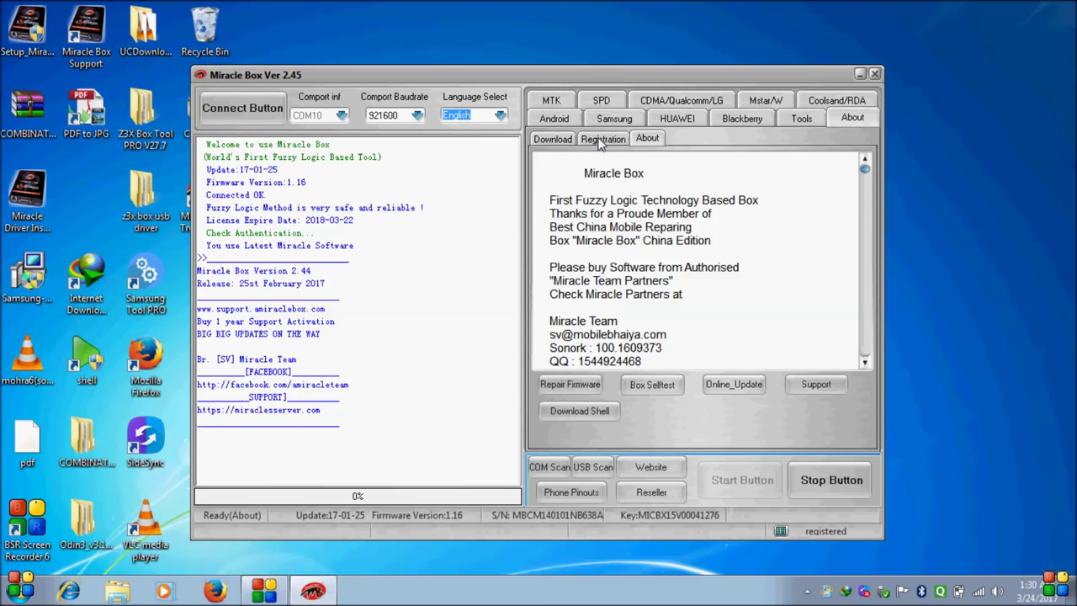
left_click(551, 99)
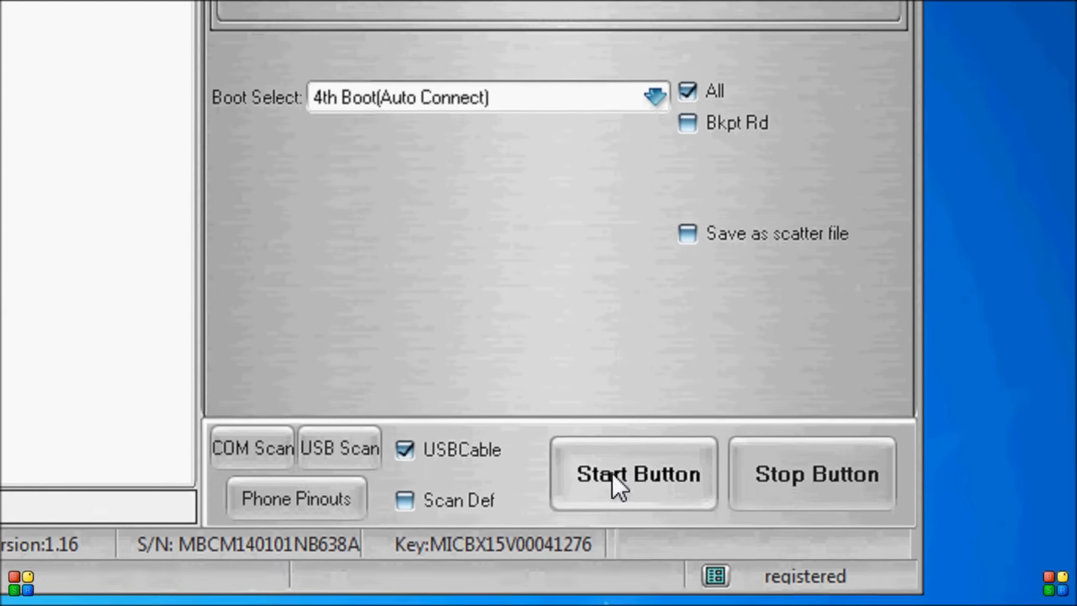
left_click(624, 478)
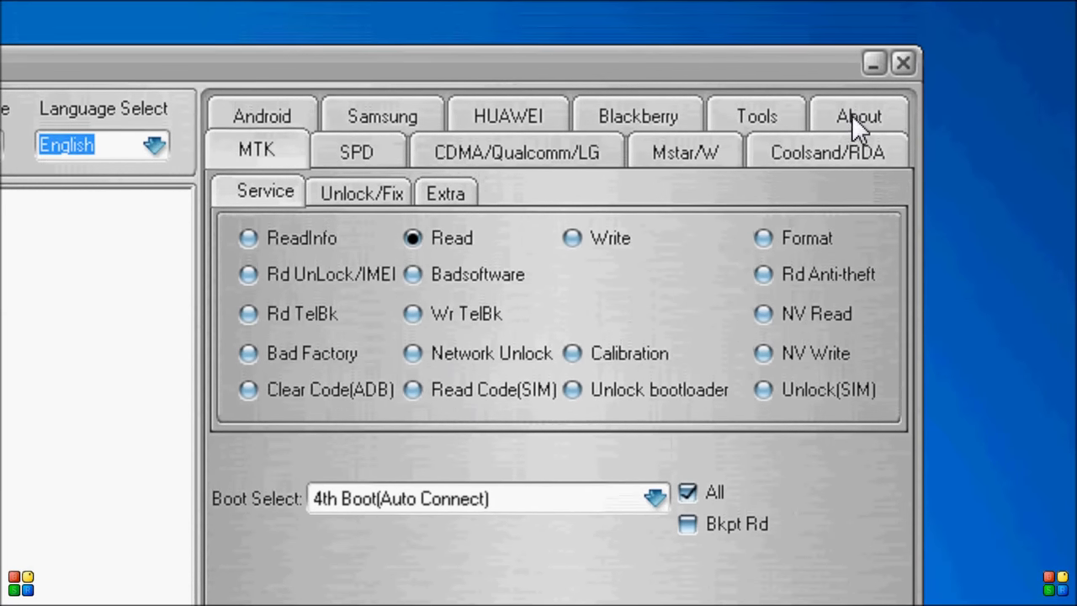
- Open the registration form, check the Country & Delear list, and try to register with the details left blank
left_click(851, 115)
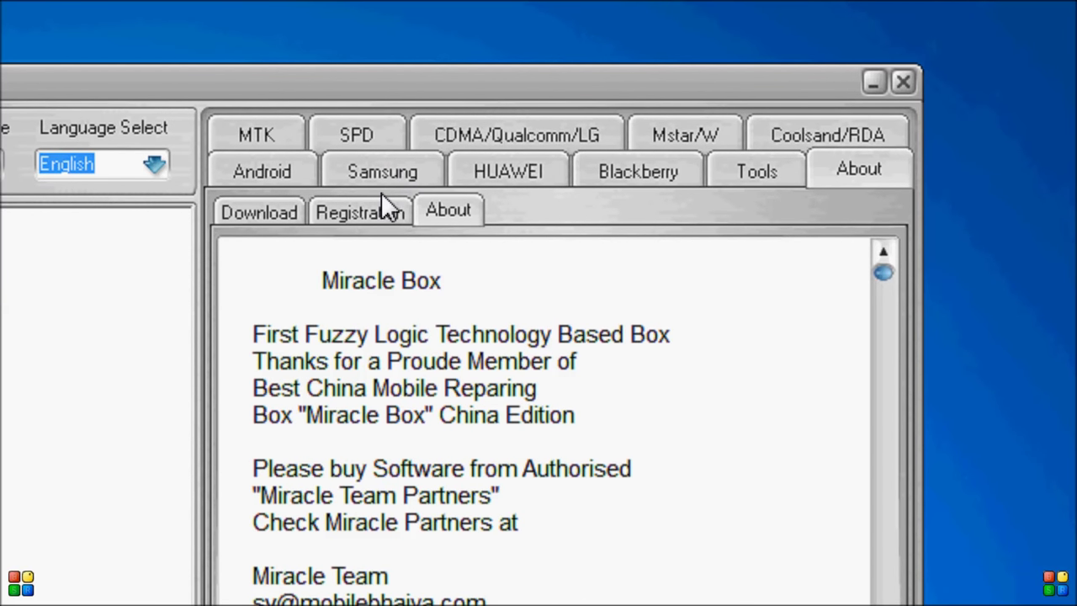
left_click(357, 214)
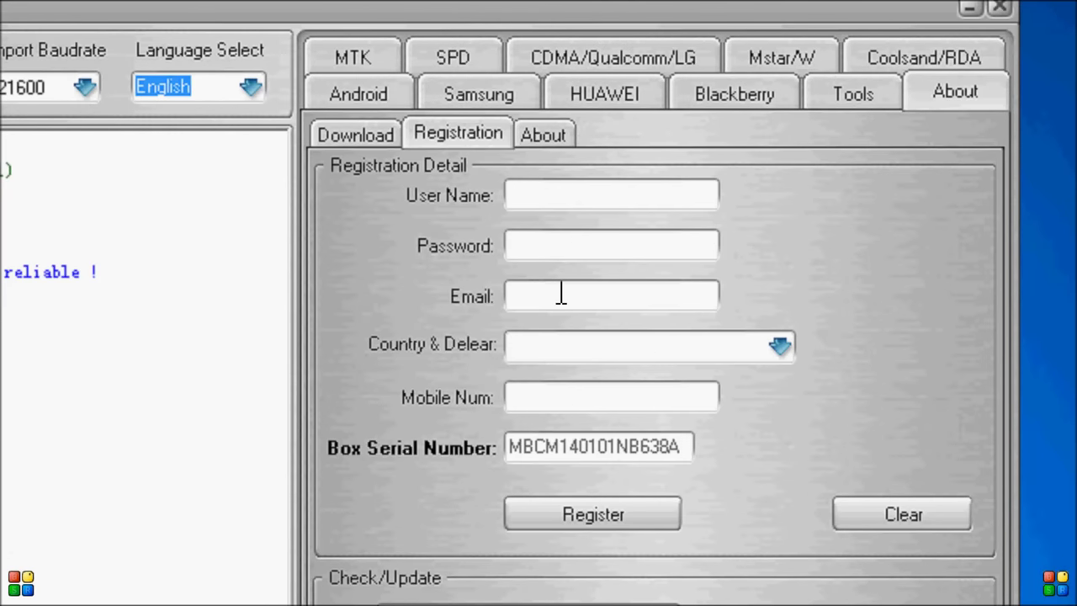
left_click(778, 346)
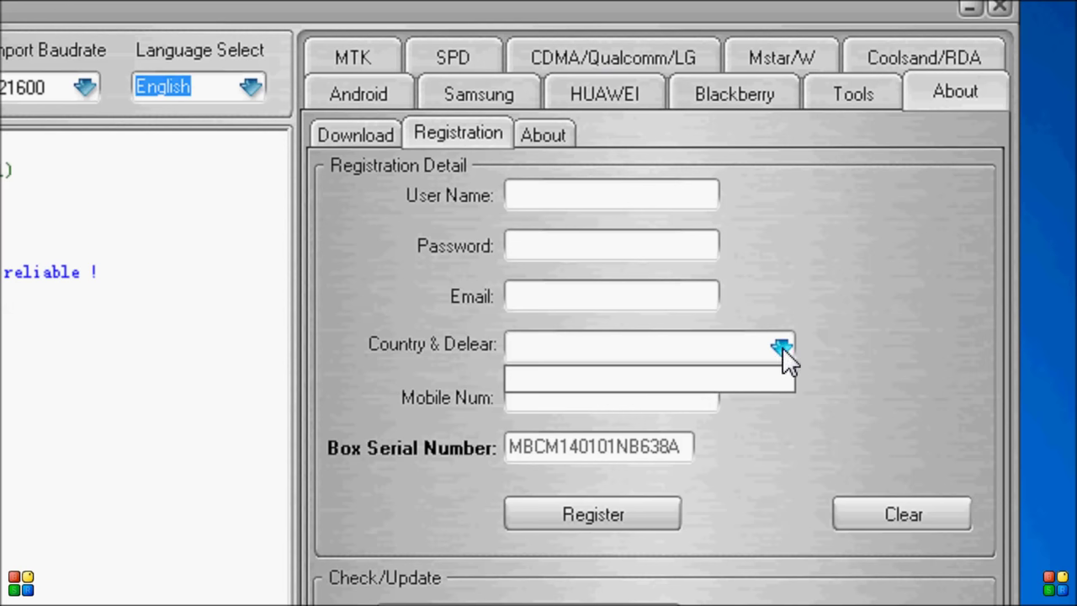
left_click(781, 346)
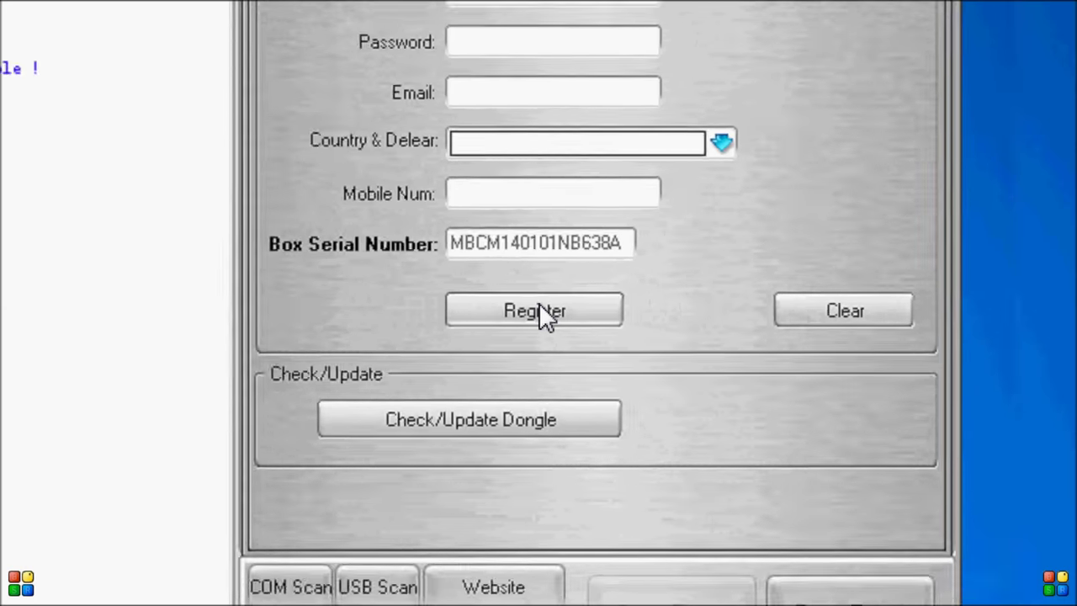
left_click(546, 311)
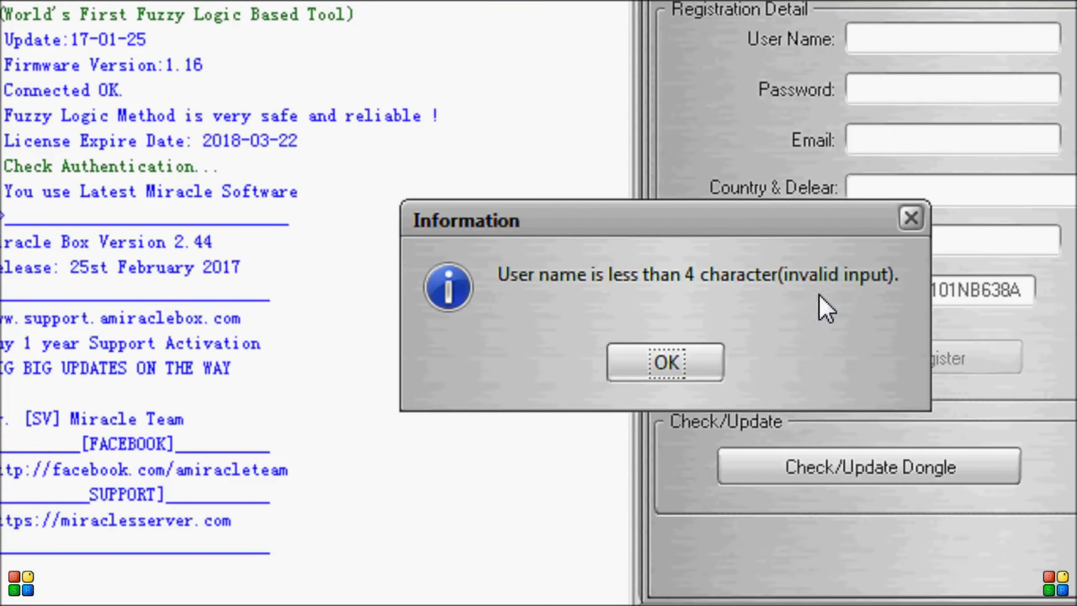
left_click(663, 355)
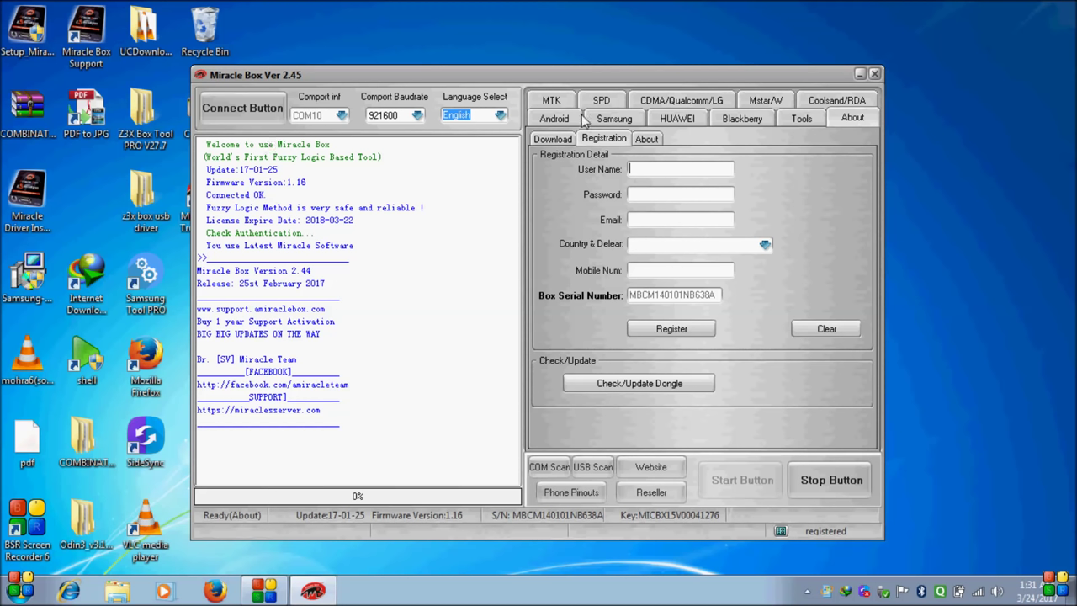
- Examine the MTK service functions and the SPD functions in Miracle Box
left_click(559, 102)
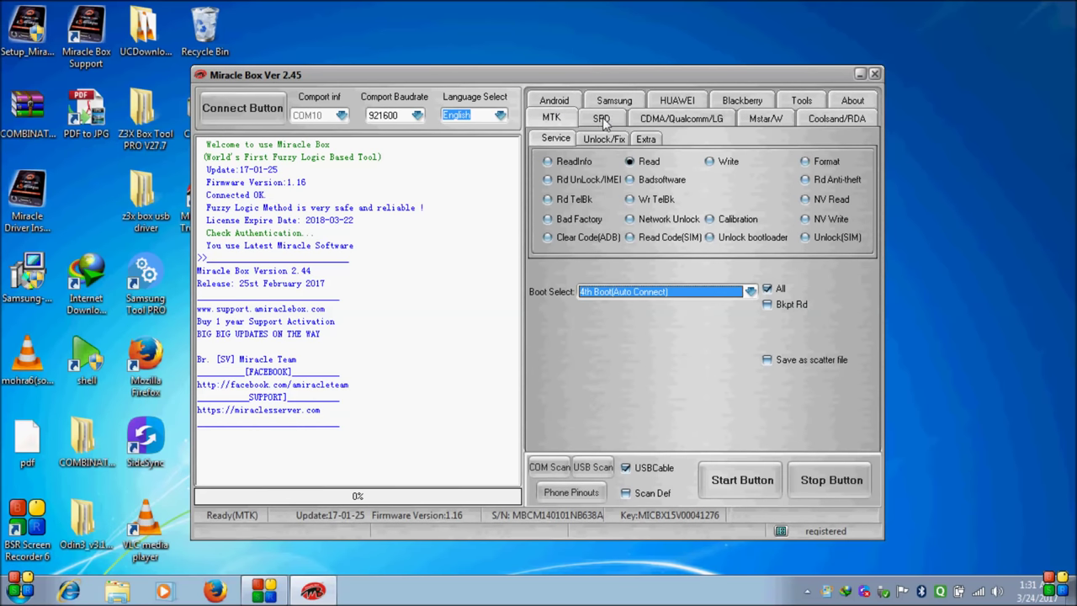
left_click(602, 117)
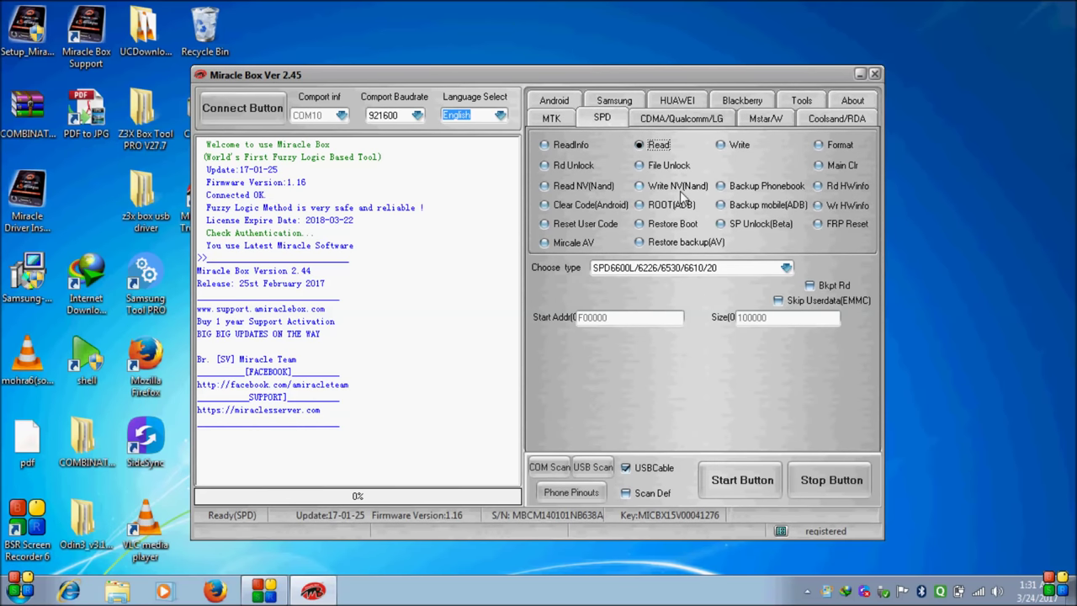